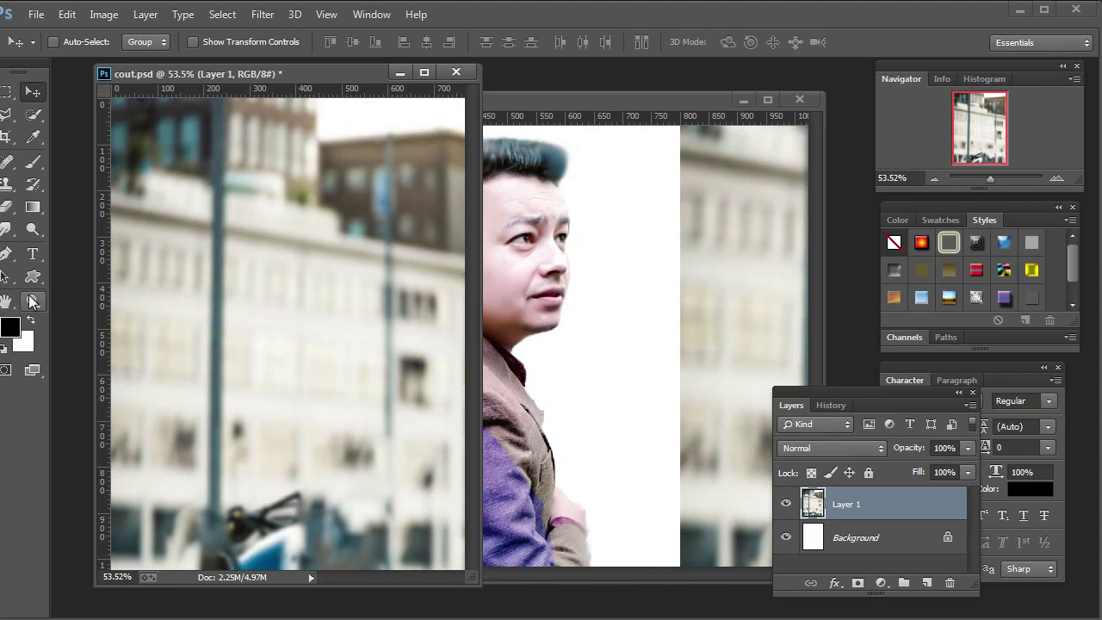
- Copy the man's cutout, Layer 1, from ais76a.jpg into cout.psd, placing him in front of the blurred building
click(33, 302)
right_click(190, 269)
click(211, 277)
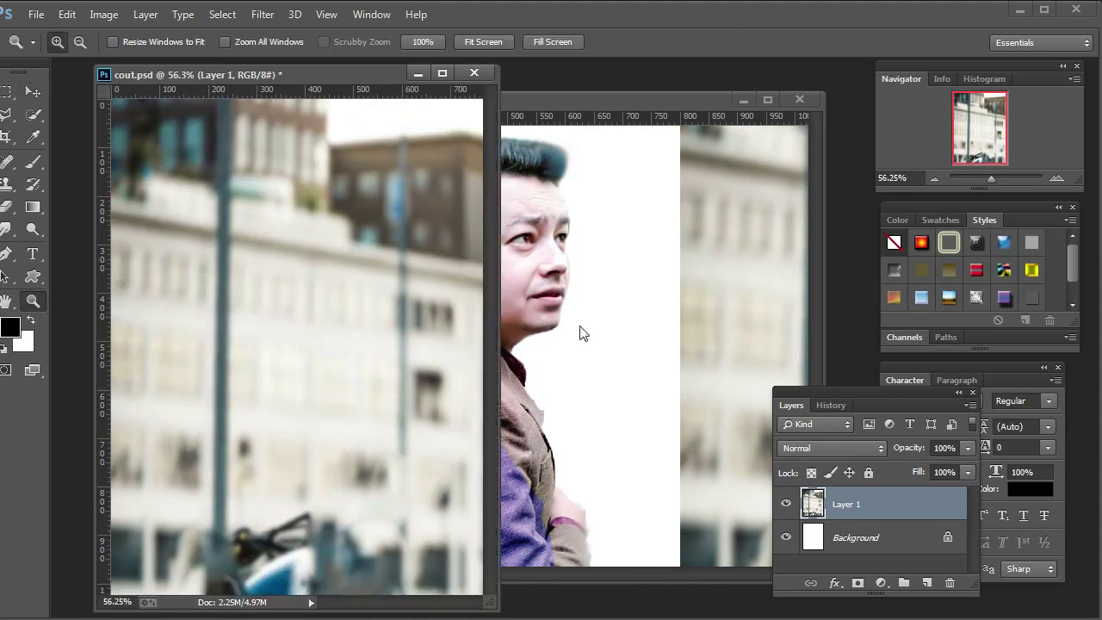
click(564, 341)
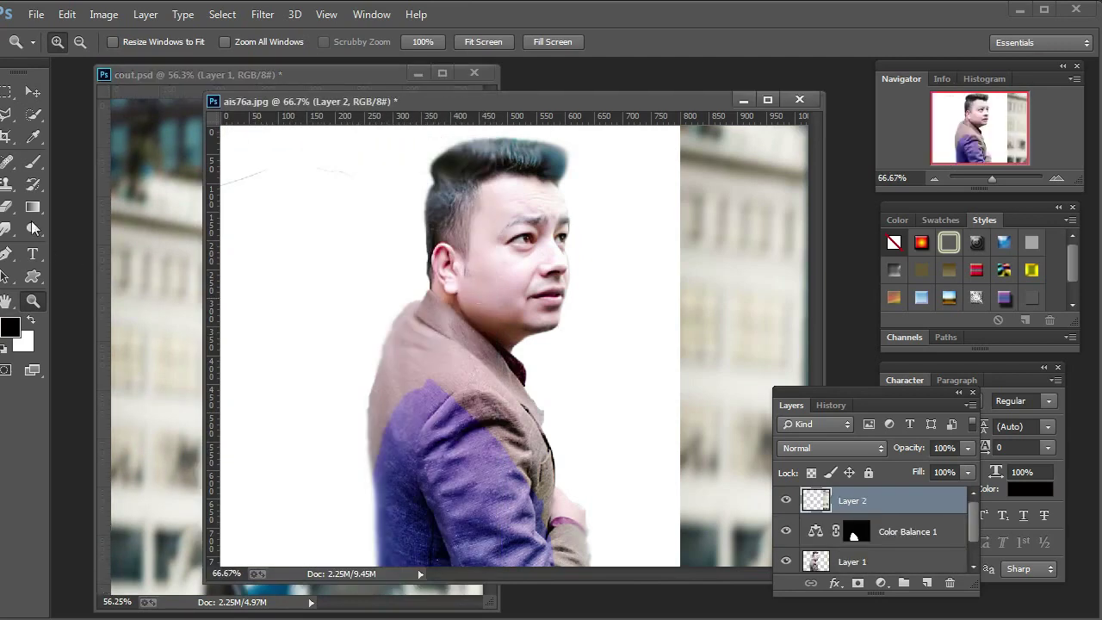
click(33, 91)
right_click(494, 284)
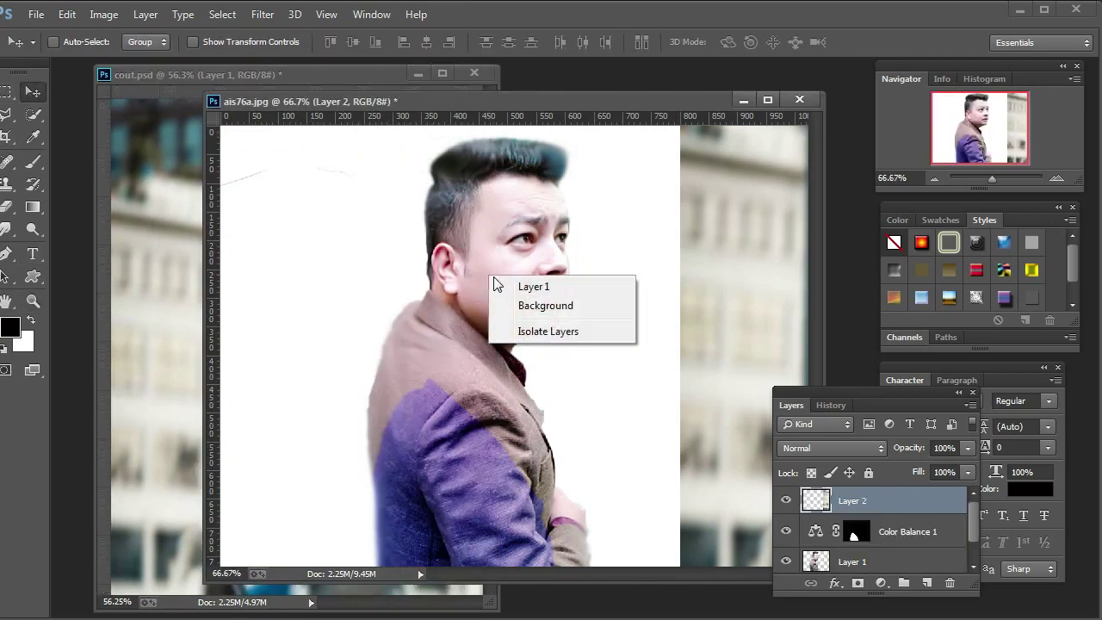
click(497, 287)
drag(496, 287, 329, 328)
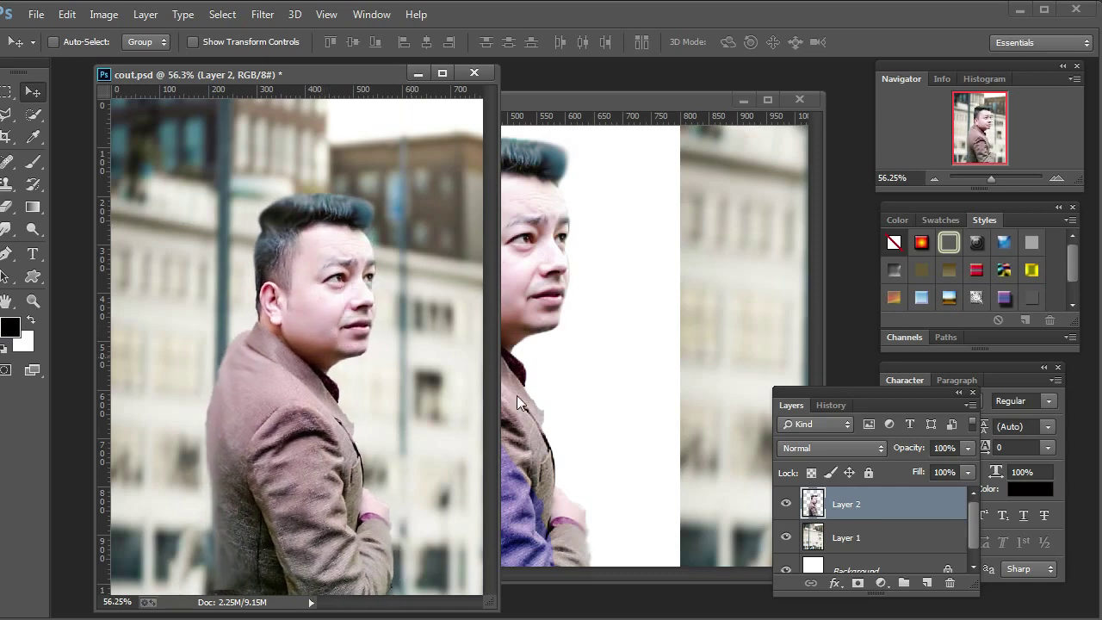
- Copy the Color Balance 1 adjustment layer from ais76a.jpg into cout.psd and align its purple tint with the man's jacket
click(567, 425)
right_click(446, 467)
click(458, 476)
drag(457, 476, 272, 412)
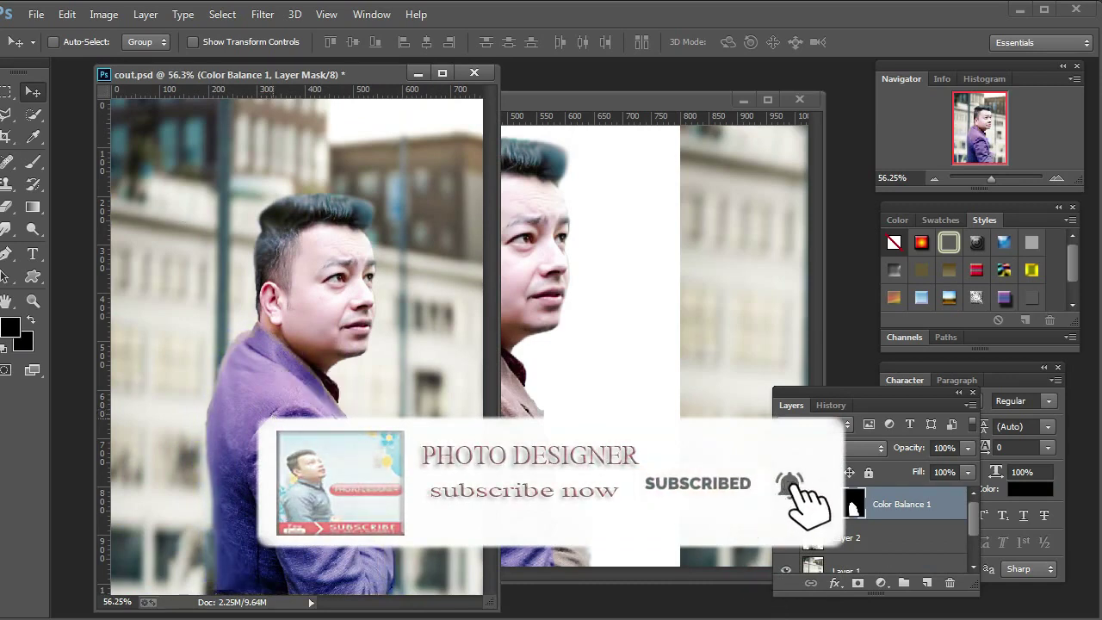
drag(289, 428, 277, 412)
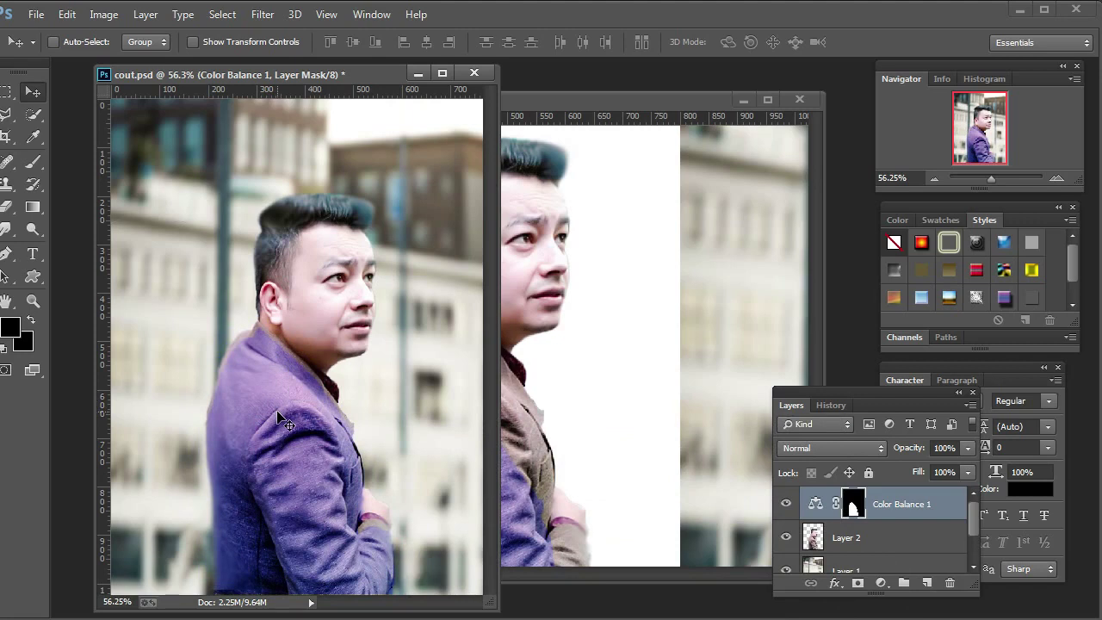
- Turn on the transform controls and stretch the Color Balance mask's upper-left corner outward to 100.87% width and 102.17% height
click(37, 303)
right_click(208, 338)
click(228, 353)
click(229, 359)
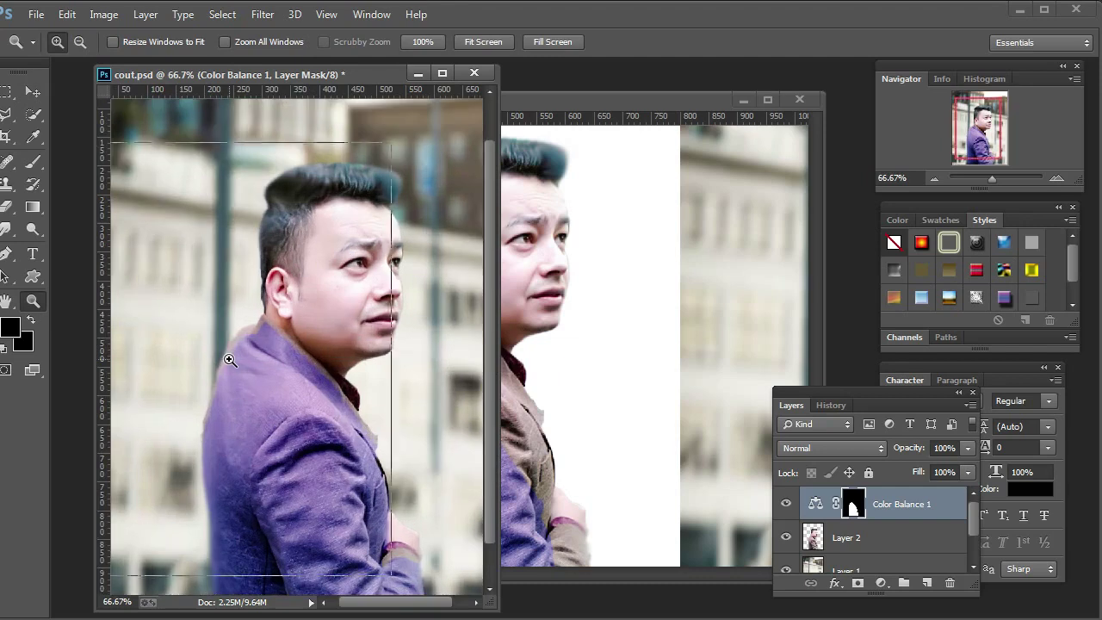
click(237, 334)
click(32, 91)
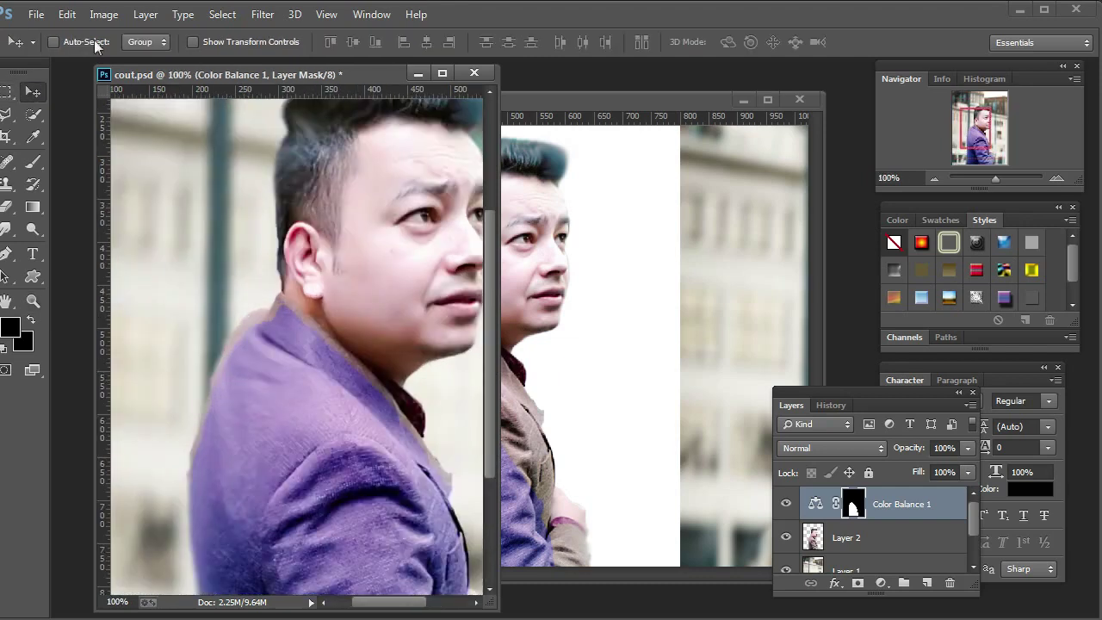
click(194, 41)
mouse_move(177, 298)
mouse_down()
mouse_move(166, 290)
mouse_move(177, 287)
mouse_up()
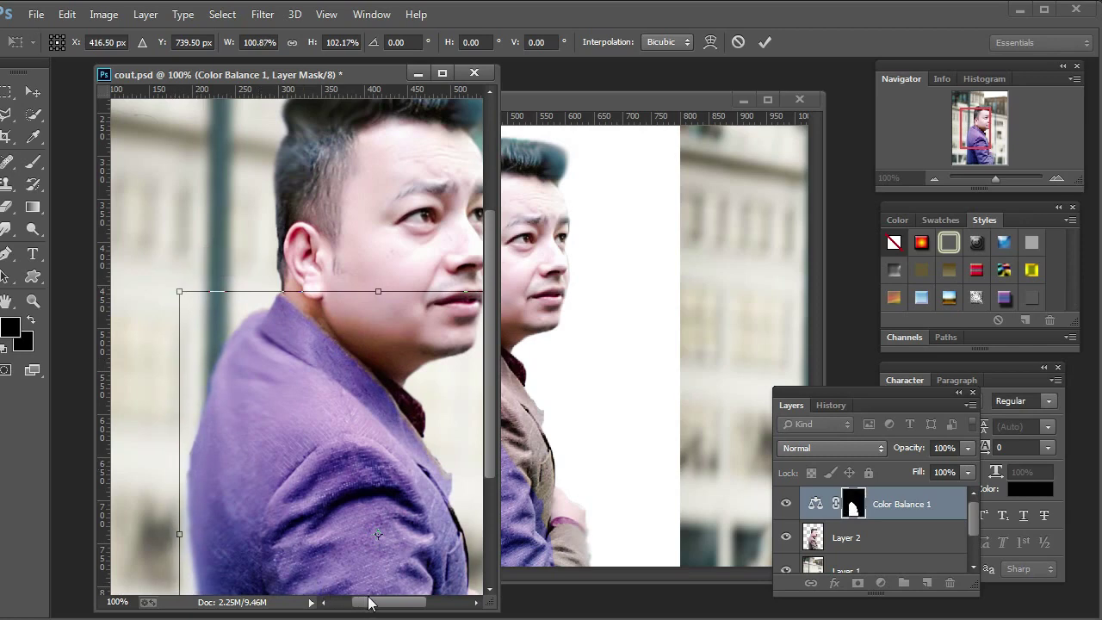
- Adjust the Color Balance mask's right edge and lower-right corner to 101.31% width and 102.53% height, and apply the transformation
drag(366, 602, 420, 609)
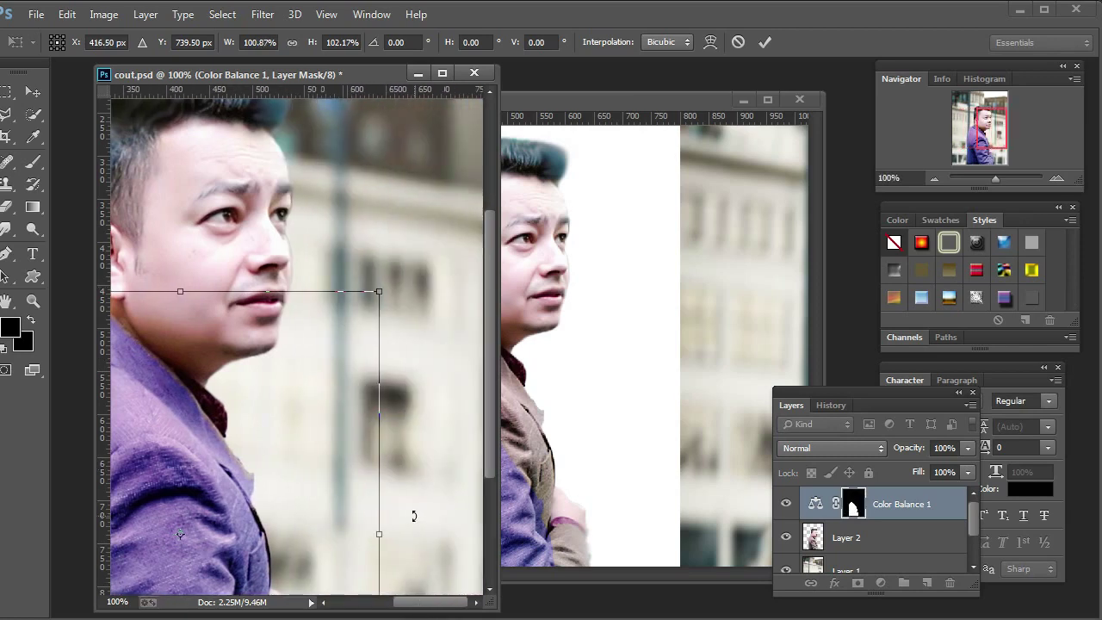
drag(388, 515, 397, 514)
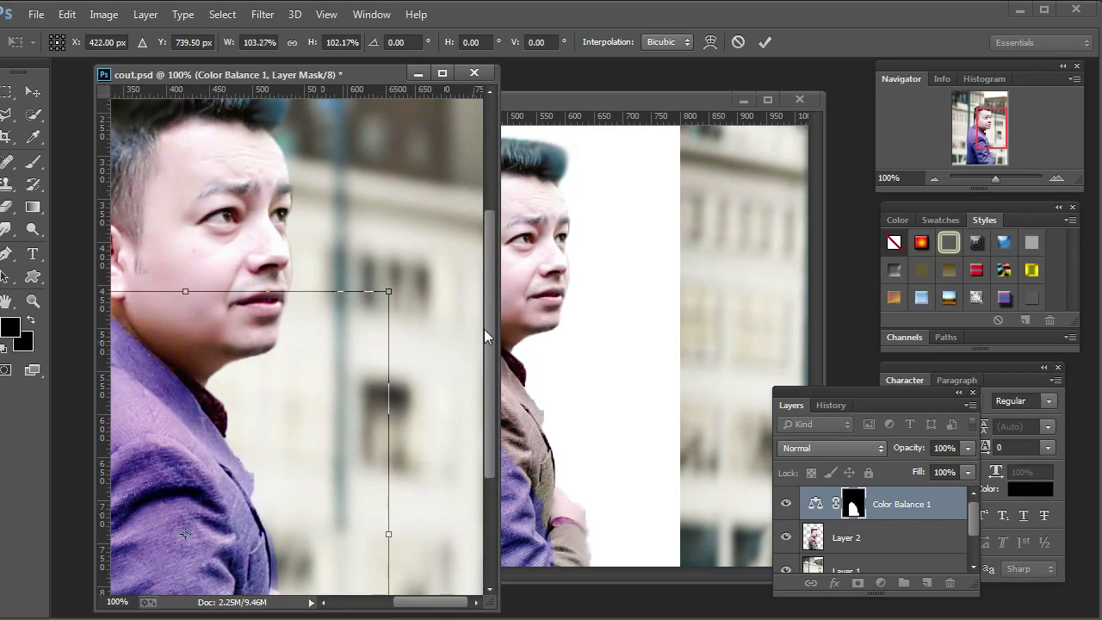
drag(486, 320, 487, 435)
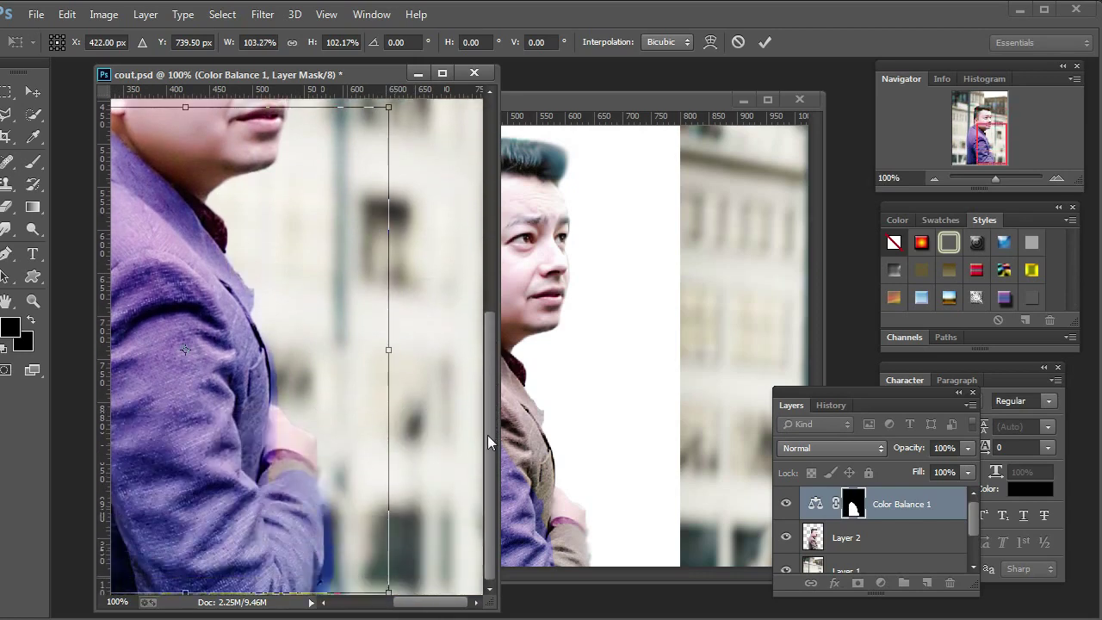
mouse_move(385, 593)
mouse_down()
mouse_move(387, 573)
mouse_move(380, 593)
mouse_up()
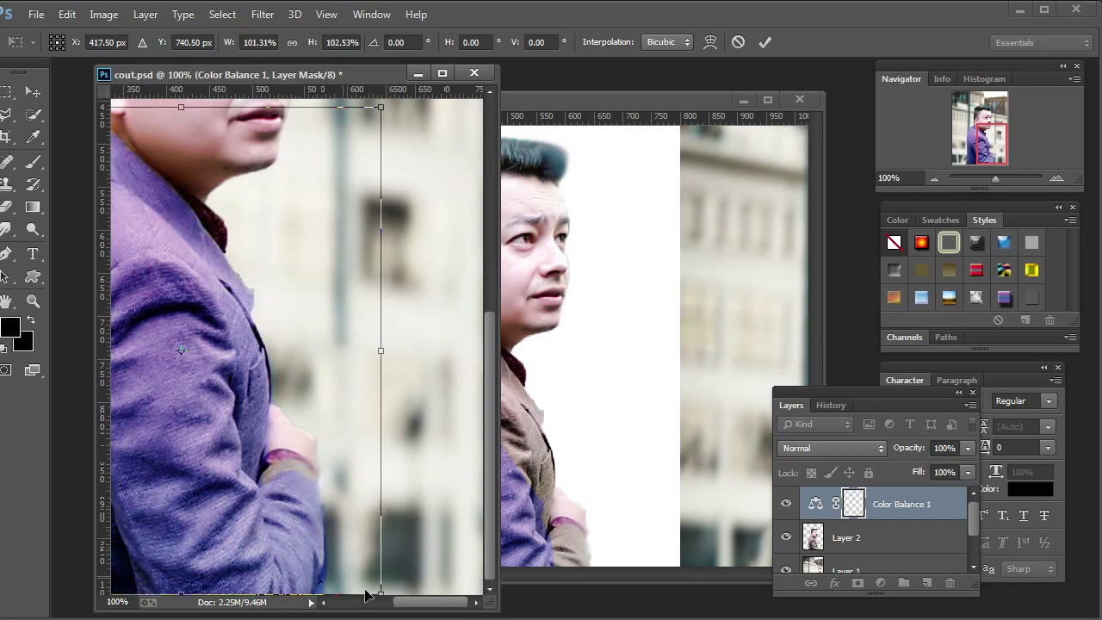
key(Return)
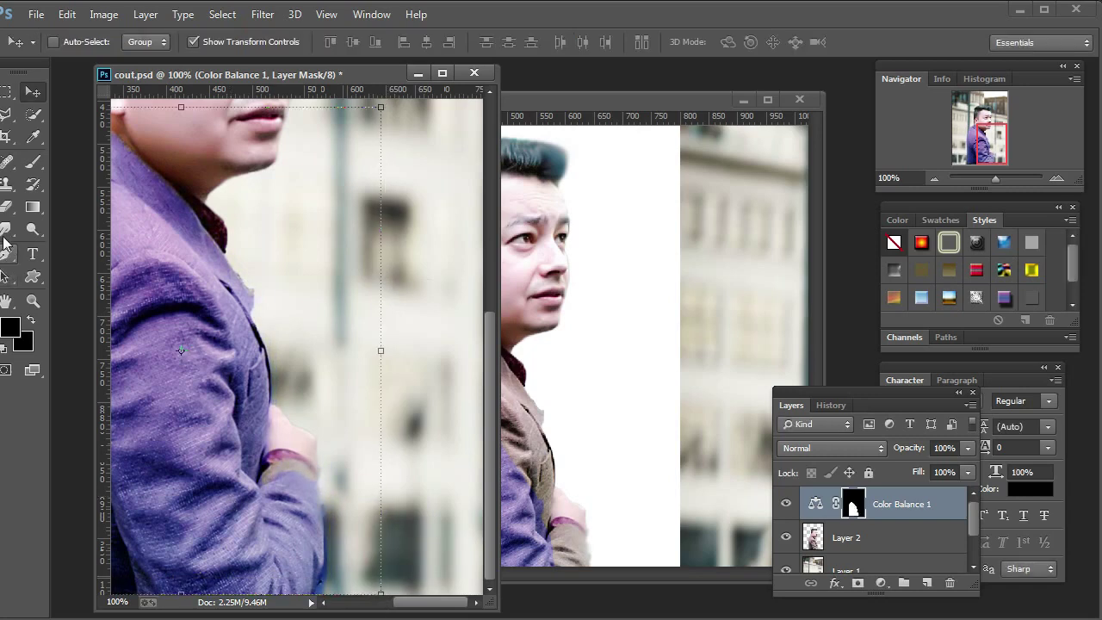
- Smudge the Color Balance mask along the sleeve cuff with an 82 px brush to extend the purple tint
click(6, 230)
right_click(296, 497)
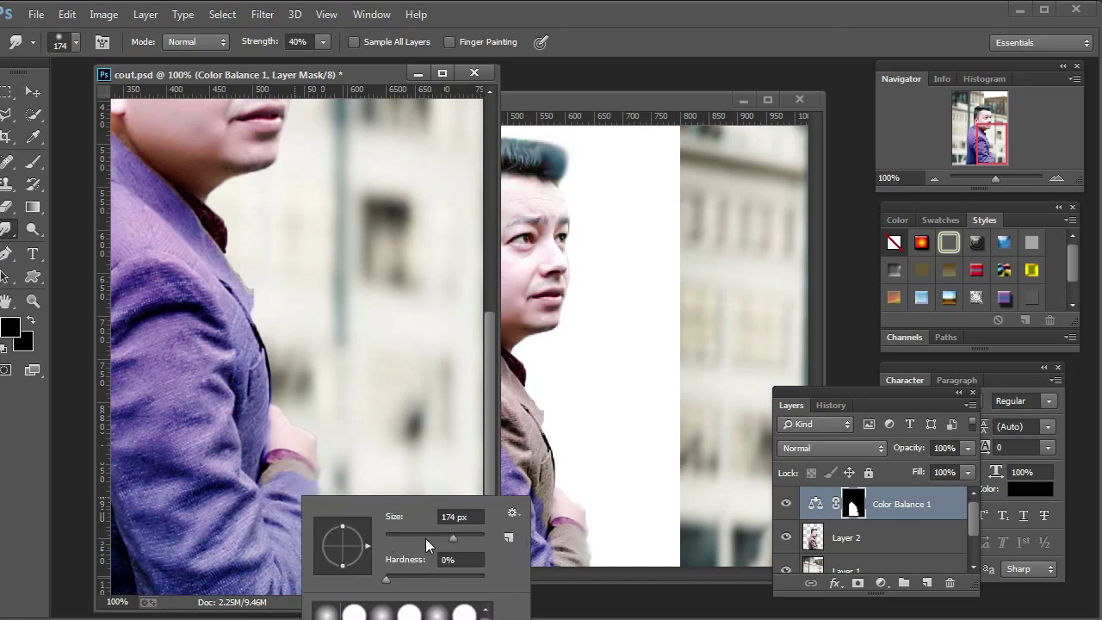
click(425, 538)
click(293, 483)
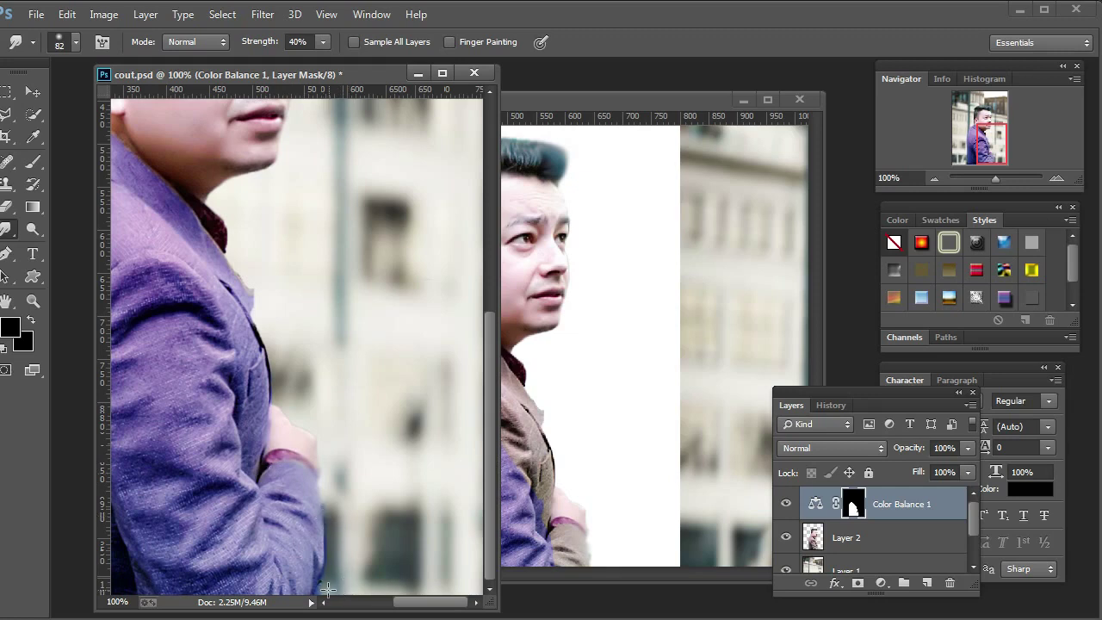
drag(413, 606, 372, 604)
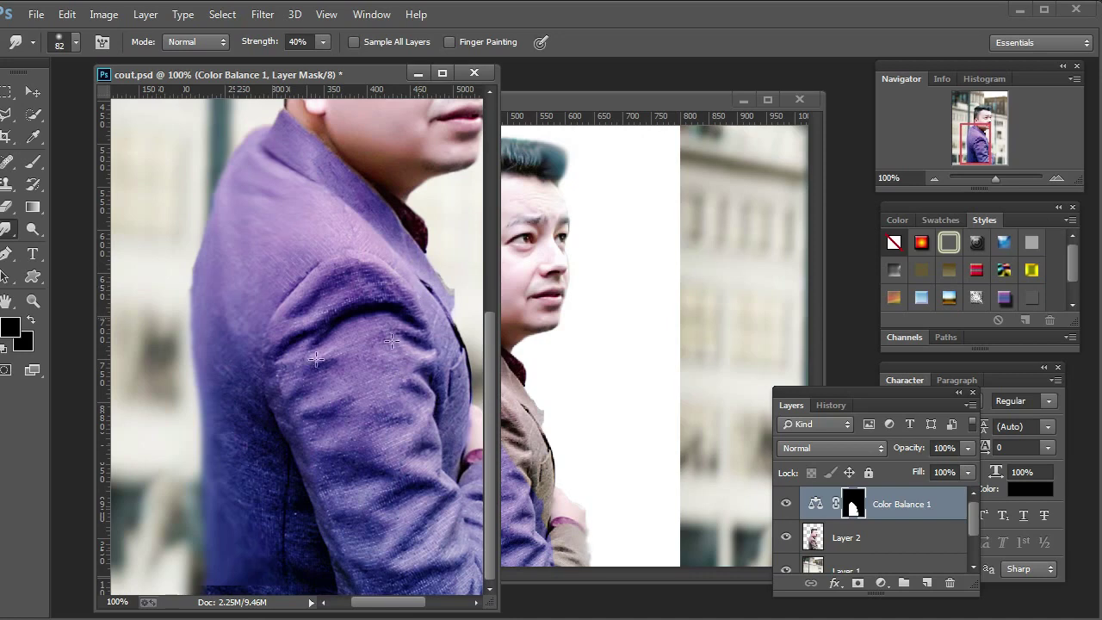
- Minimize the ais76a.jpg window and move the cout.psd window to the middle of the workspace
click(32, 301)
right_click(145, 303)
click(165, 313)
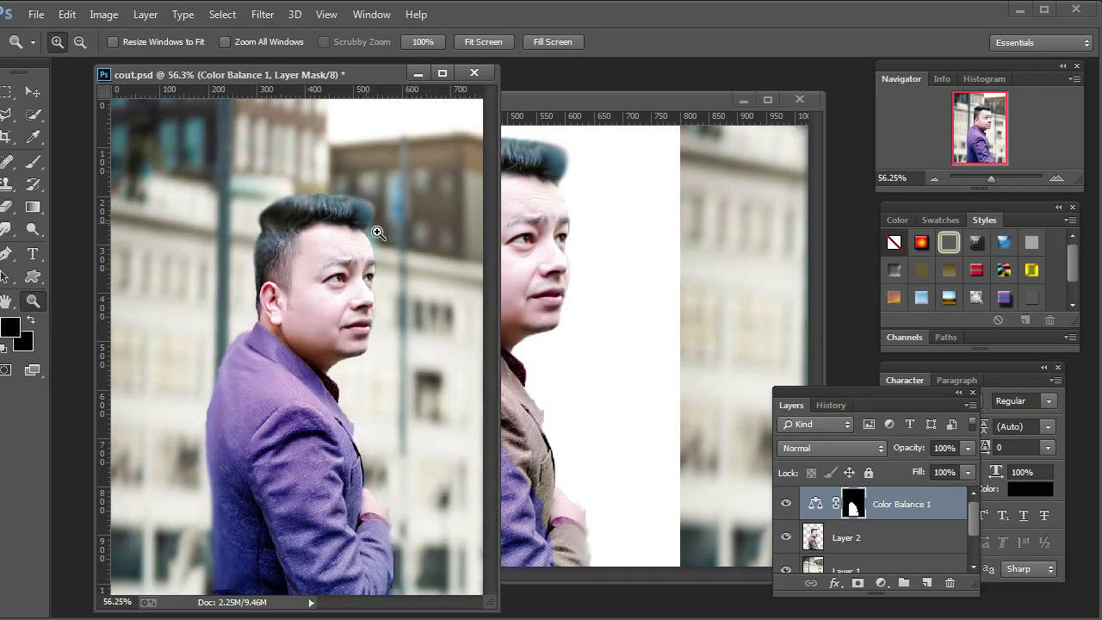
click(740, 100)
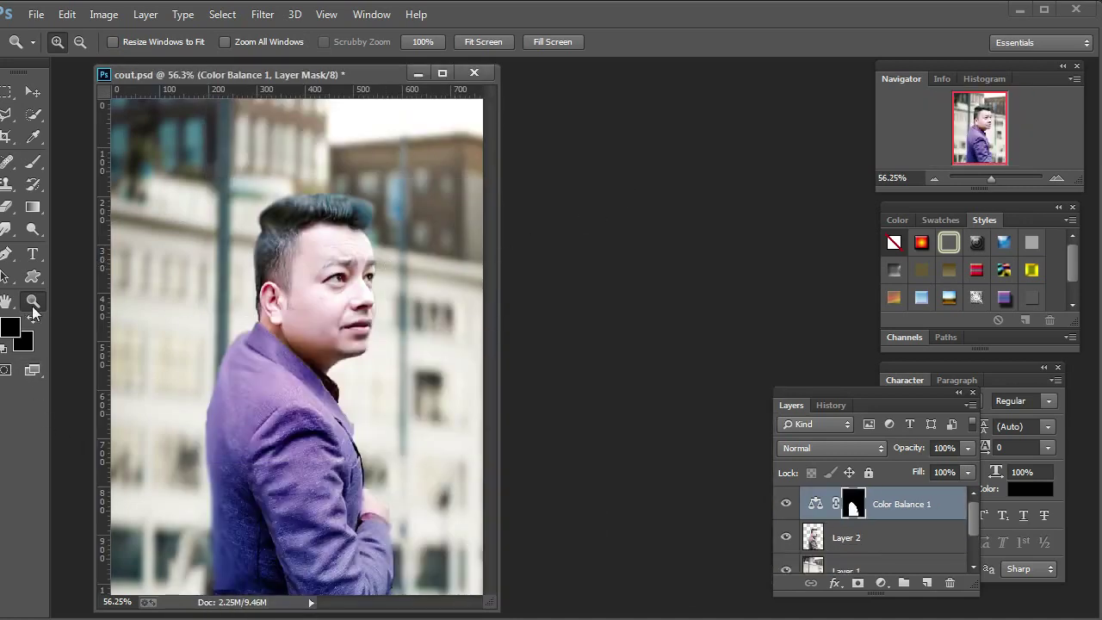
drag(279, 73, 500, 77)
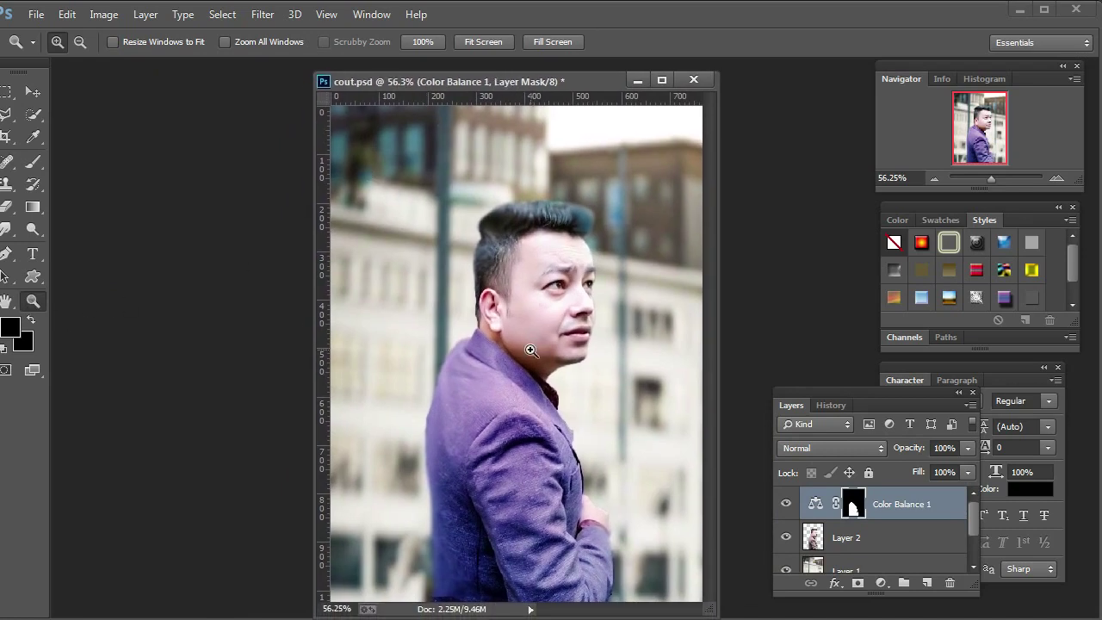
- Smudge the Color Balance mask along the jacket's back collar, shoulder and lapel edges to cover the untinted fringe
click(466, 334)
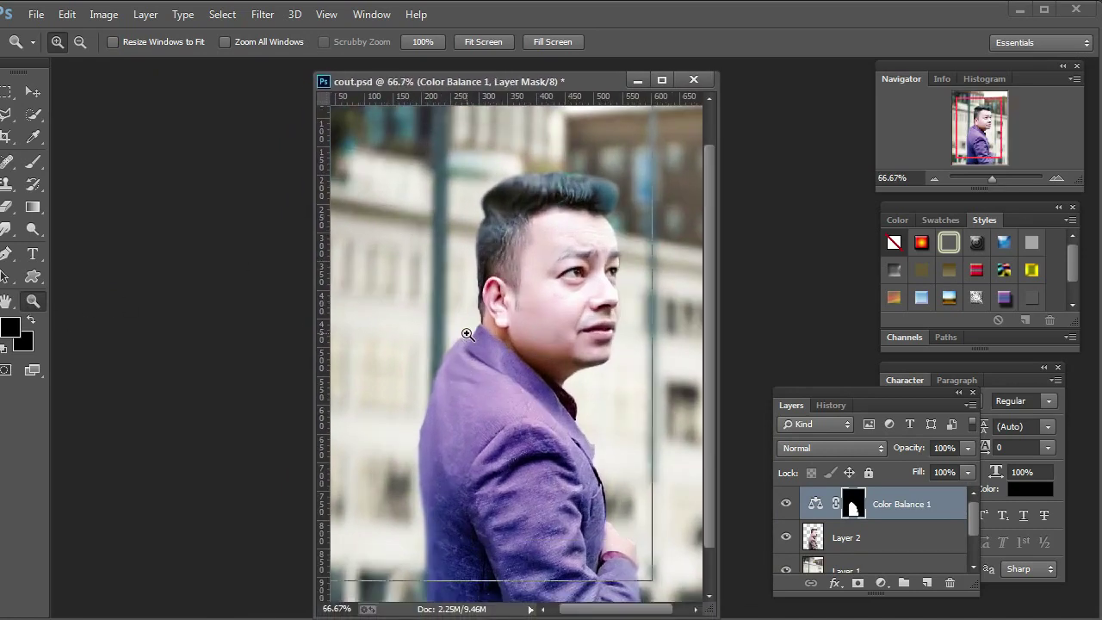
click(465, 333)
click(466, 333)
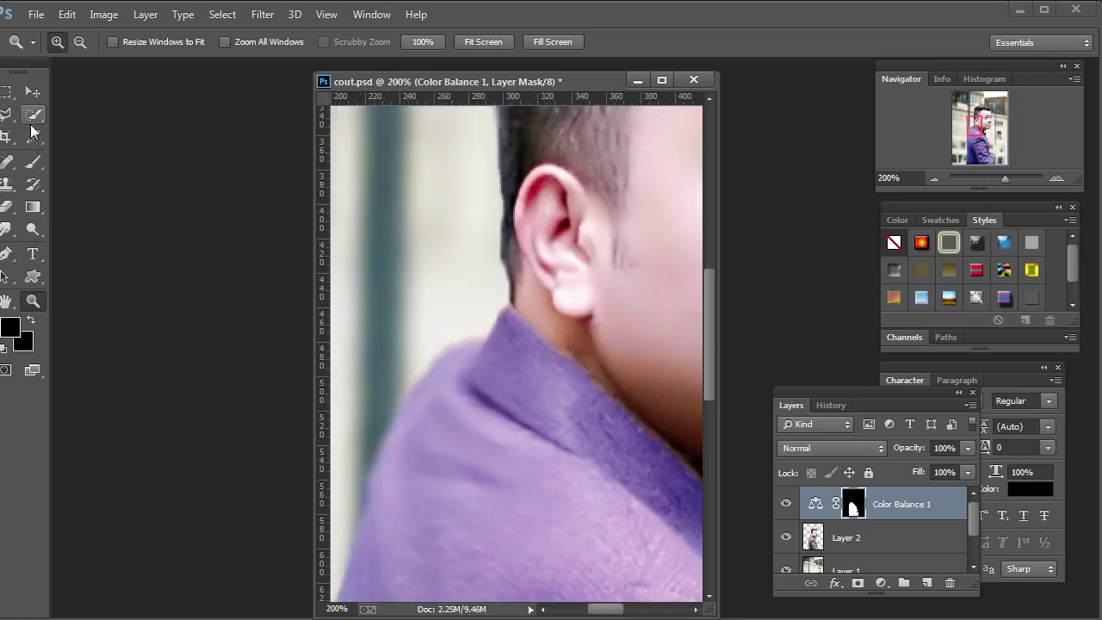
click(6, 231)
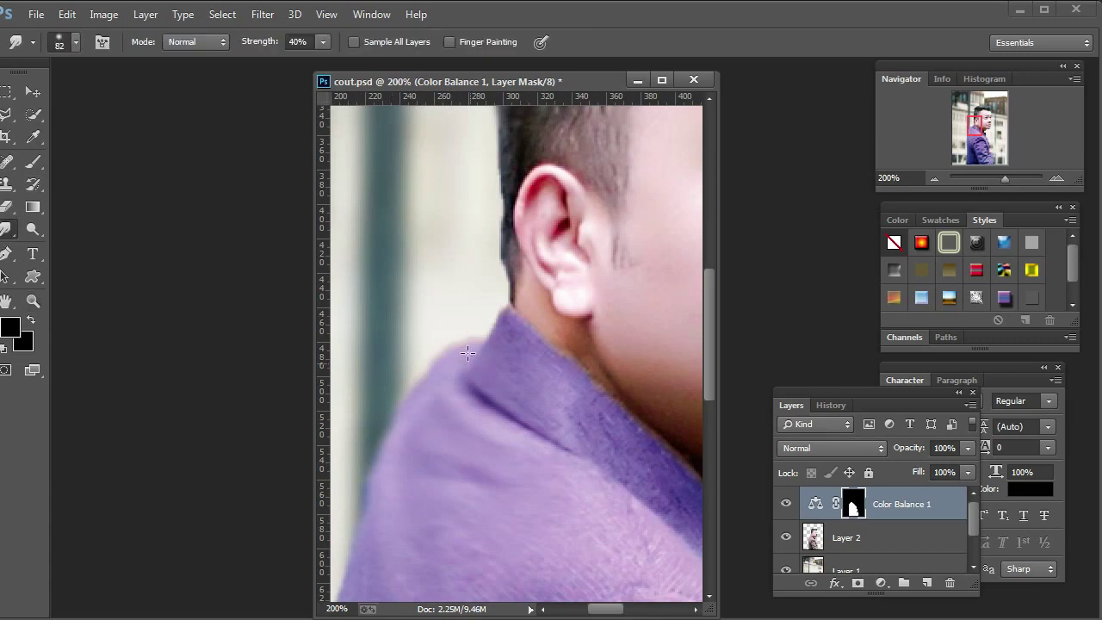
drag(463, 351, 504, 341)
drag(601, 611, 622, 610)
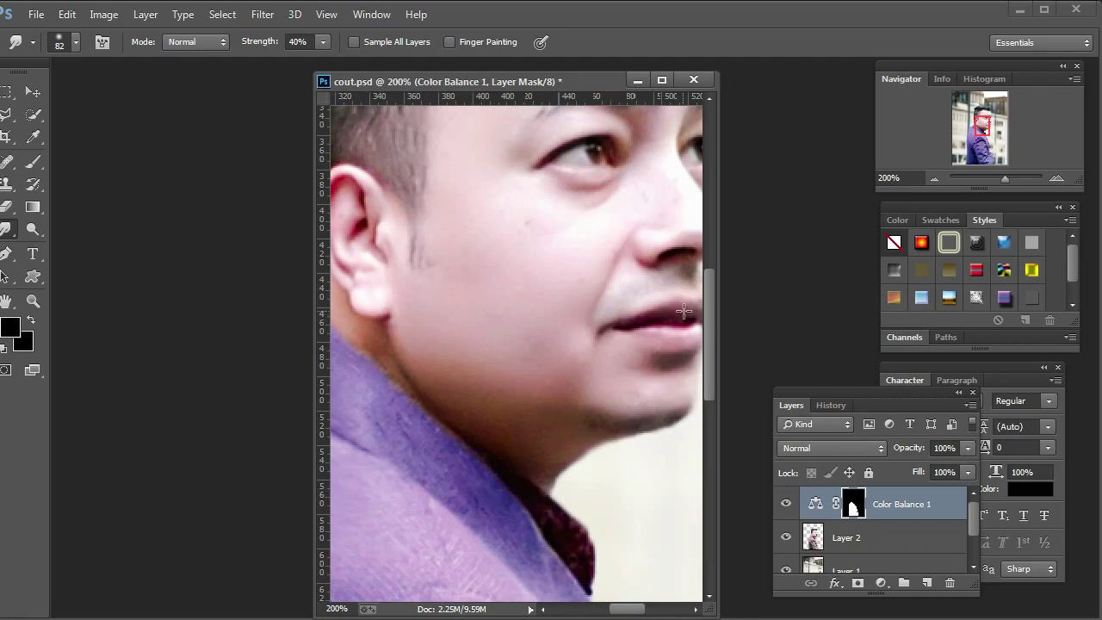
drag(710, 318, 698, 400)
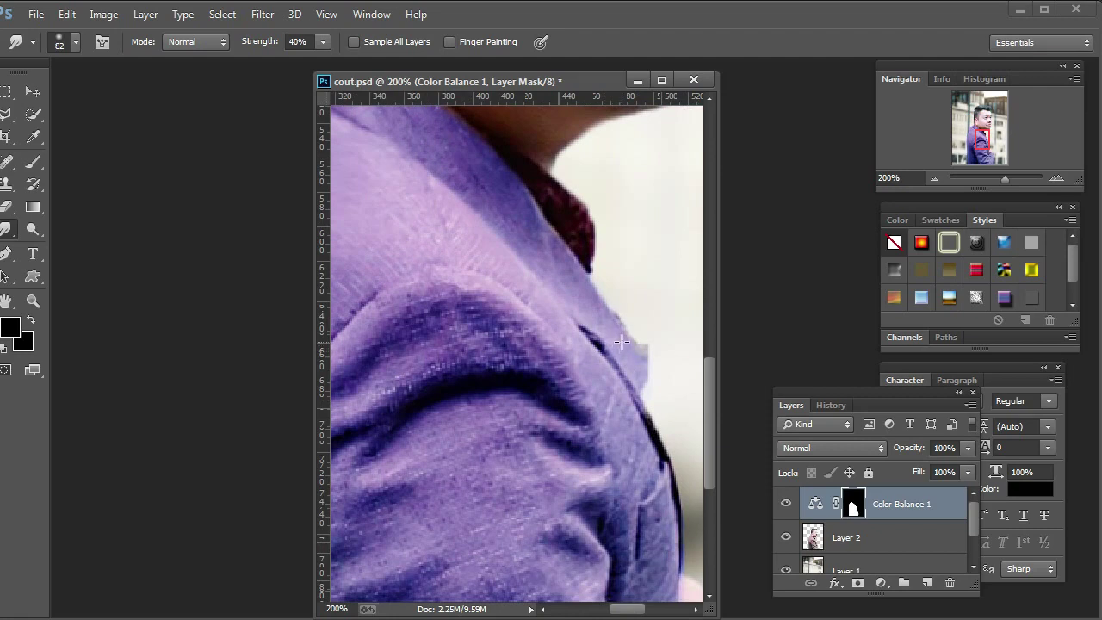
drag(626, 611, 584, 610)
click(27, 306)
right_click(445, 258)
click(456, 261)
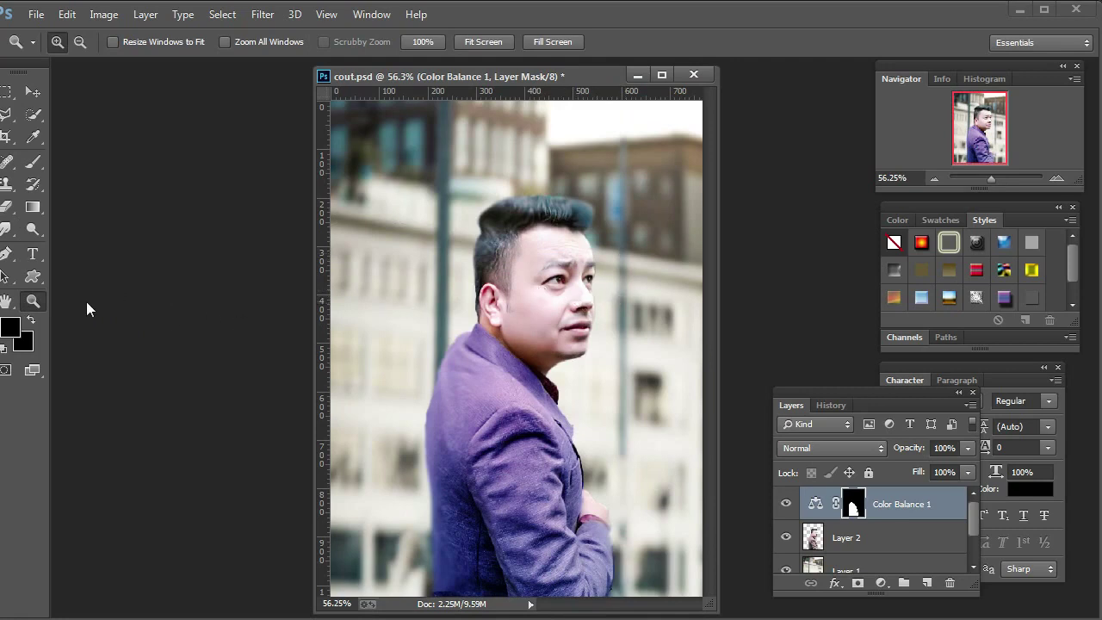
- Open the image abstract-background-with-an-orange-light_1017-6374 from the Background folder on Local Disk (D:)
key(ctrl+o)
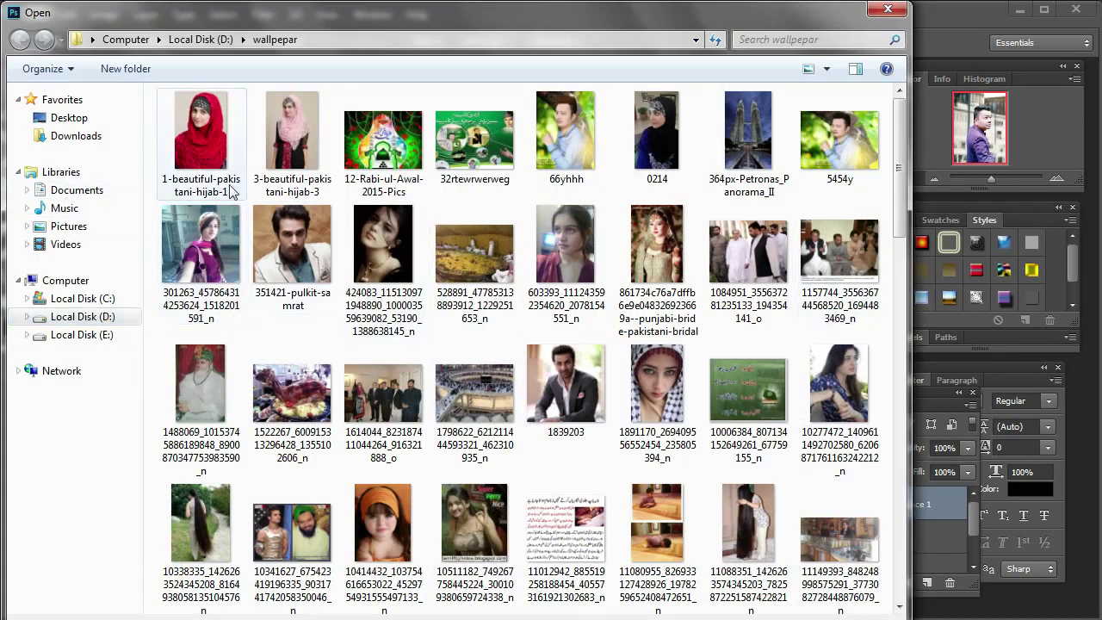
click(73, 316)
click(216, 122)
double_click(216, 122)
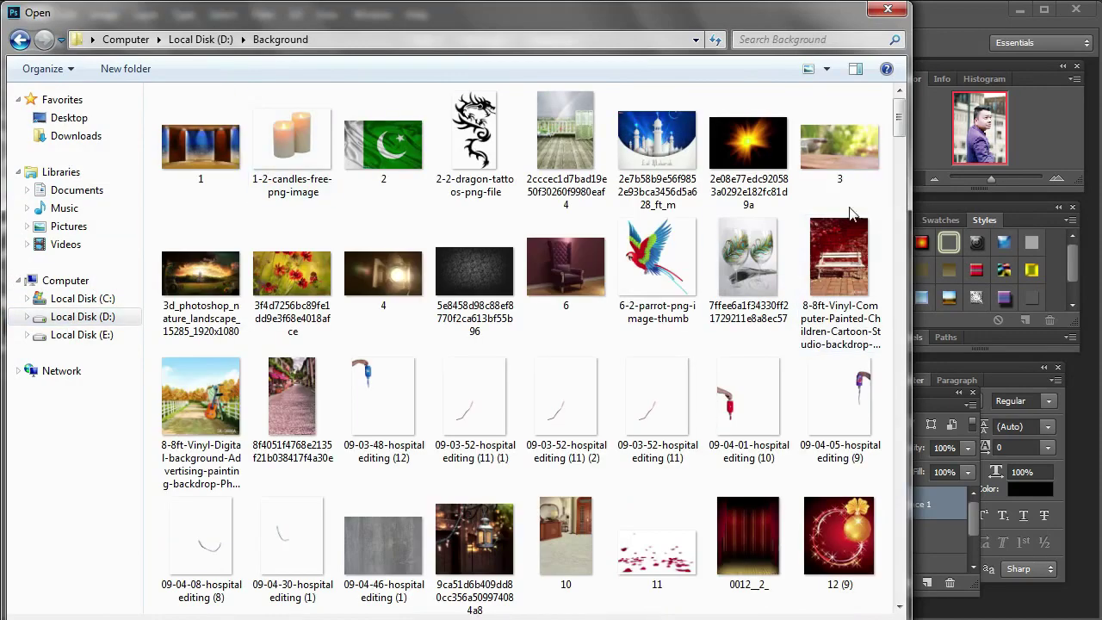
scroll(860, 138, down, 10)
scroll(895, 265, down, 10)
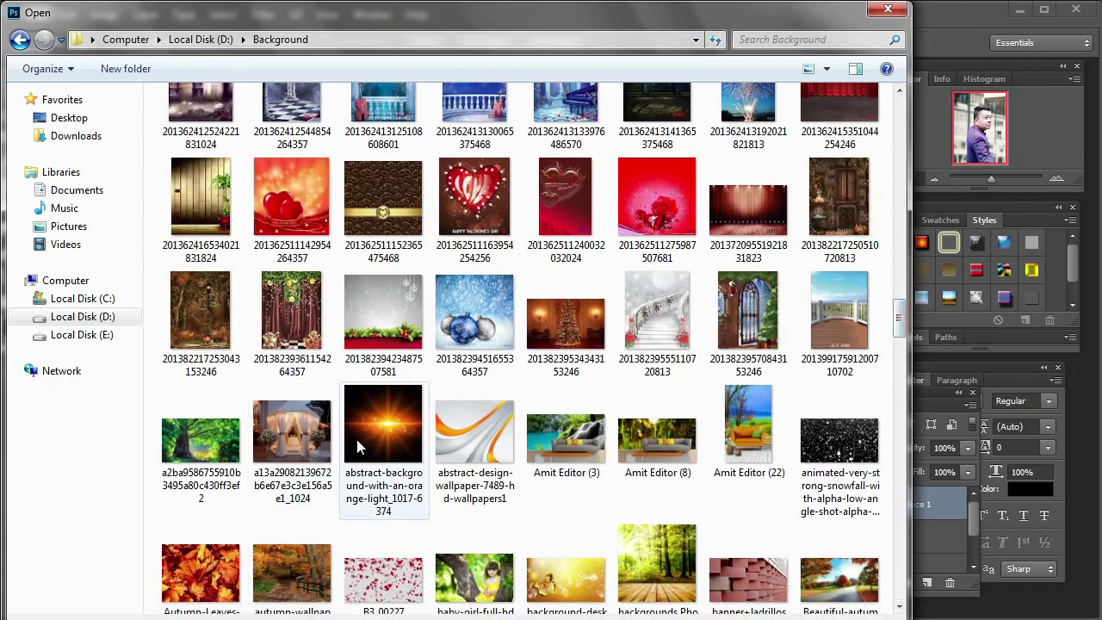
double_click(358, 442)
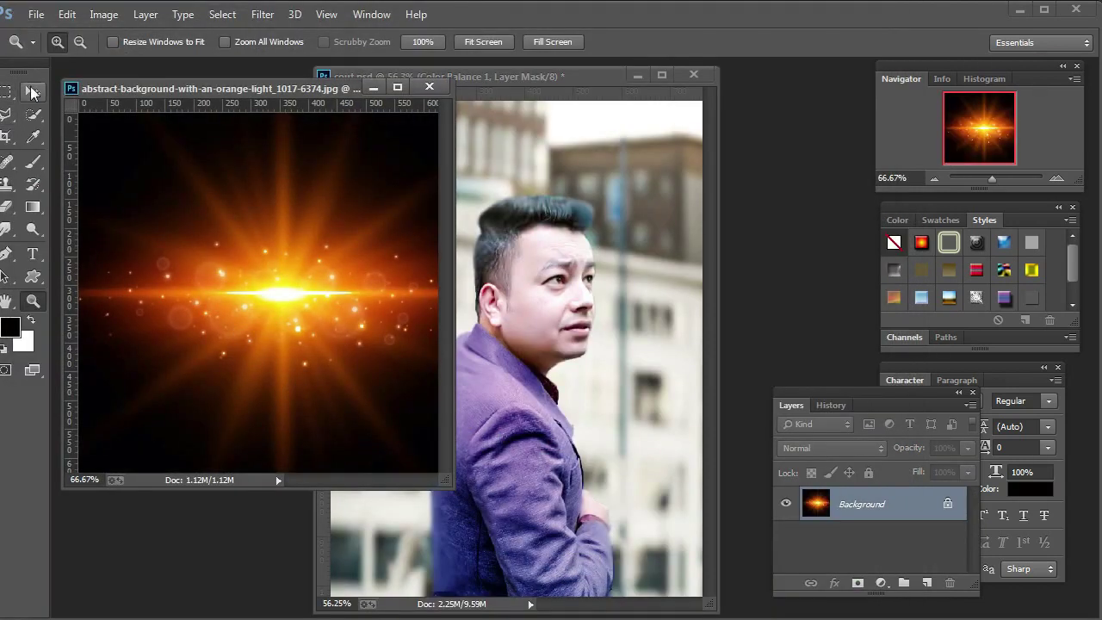
- Copy the orange light image into cout.psd as the top layer and set its blend mode to Screen
click(32, 90)
drag(277, 307, 565, 282)
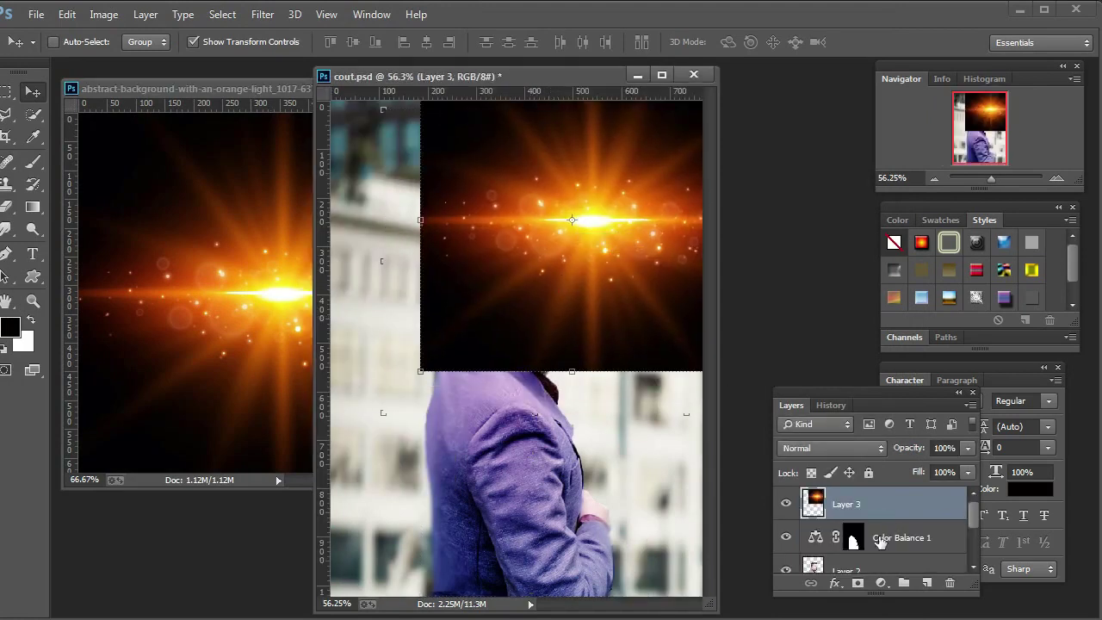
click(842, 448)
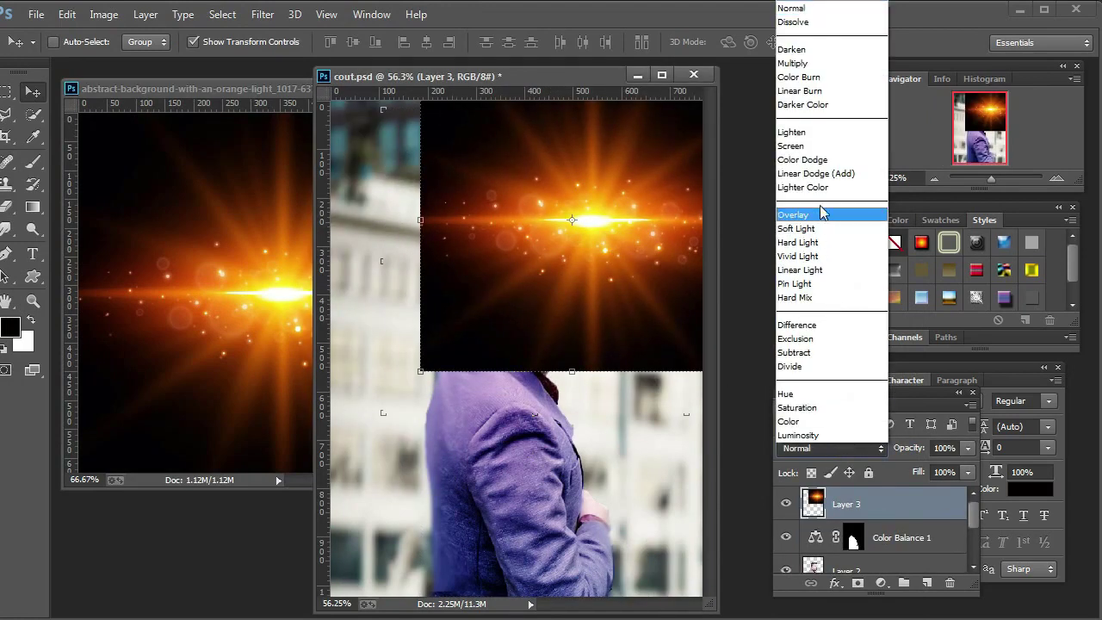
click(814, 152)
- Move the orange light layer into the photo's upper-right corner and stretch it to about 108% width and 150% height
drag(635, 275, 666, 181)
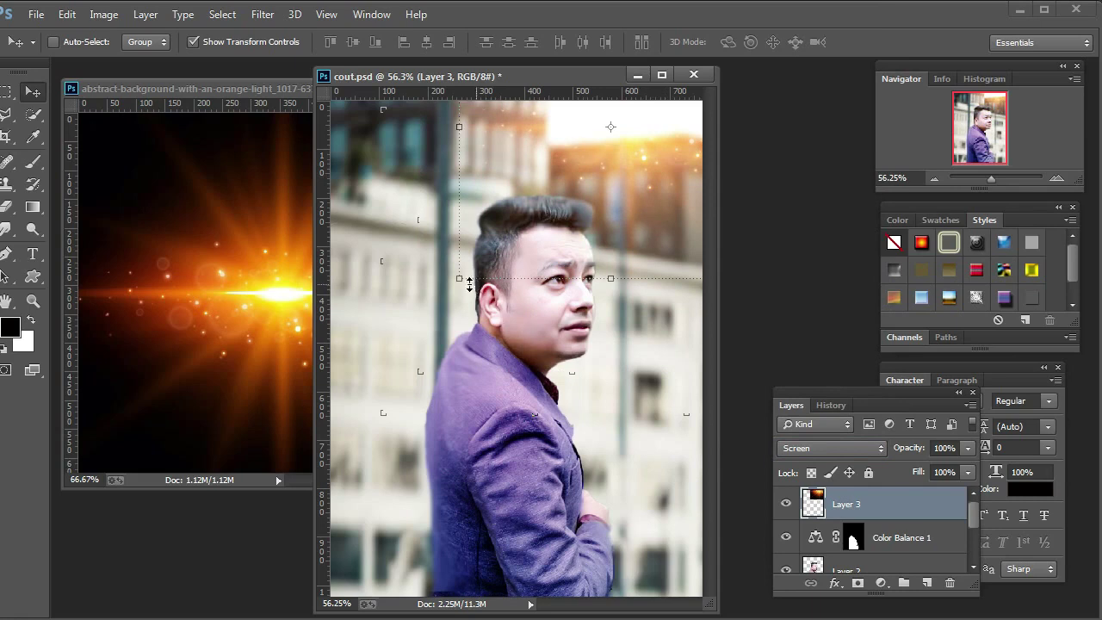
drag(460, 280, 396, 388)
drag(486, 340, 473, 271)
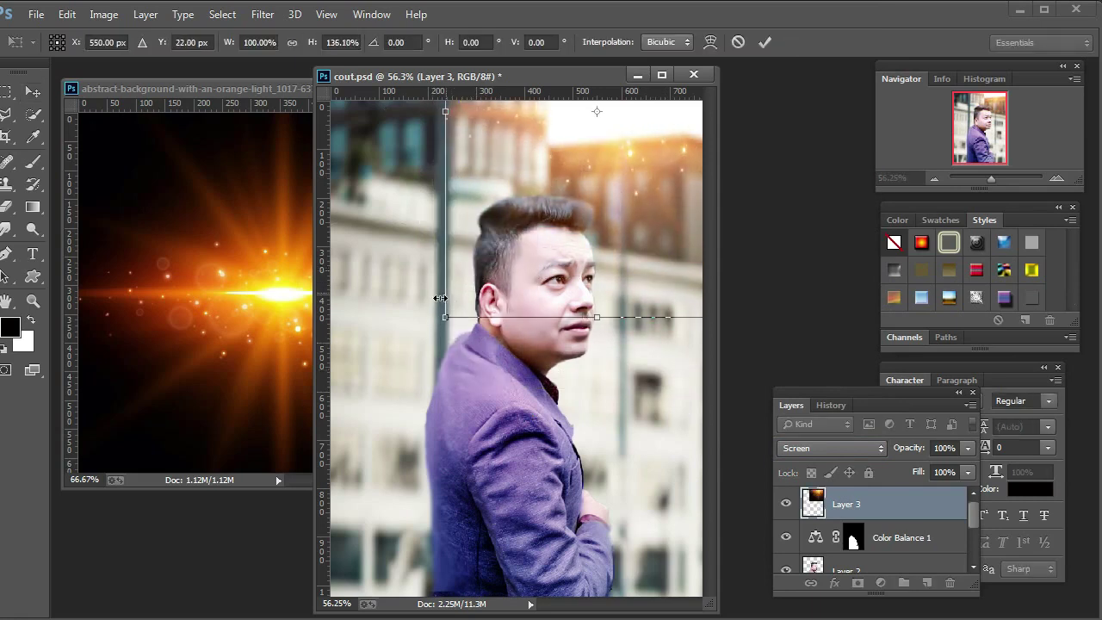
drag(444, 318, 420, 360)
mouse_move(454, 320)
mouse_down()
mouse_move(469, 304)
mouse_move(467, 317)
mouse_up()
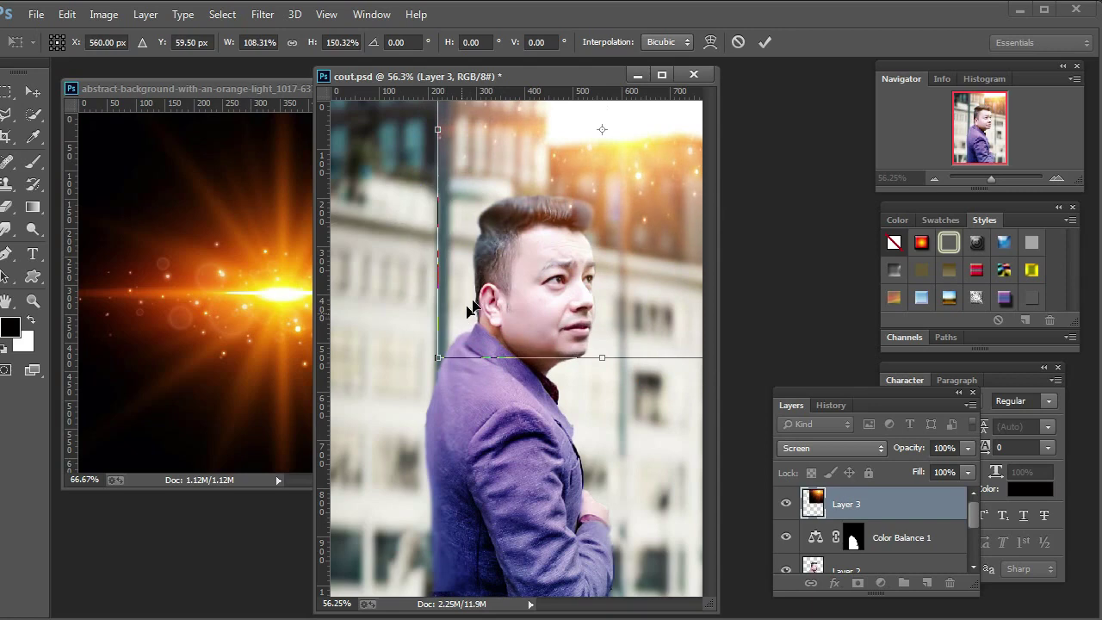
key(Return)
- Enlarge the orange light layer further toward the lower left so its glow spreads over the building and the man's hair
drag(439, 356, 370, 413)
drag(401, 357, 430, 327)
key(Return)
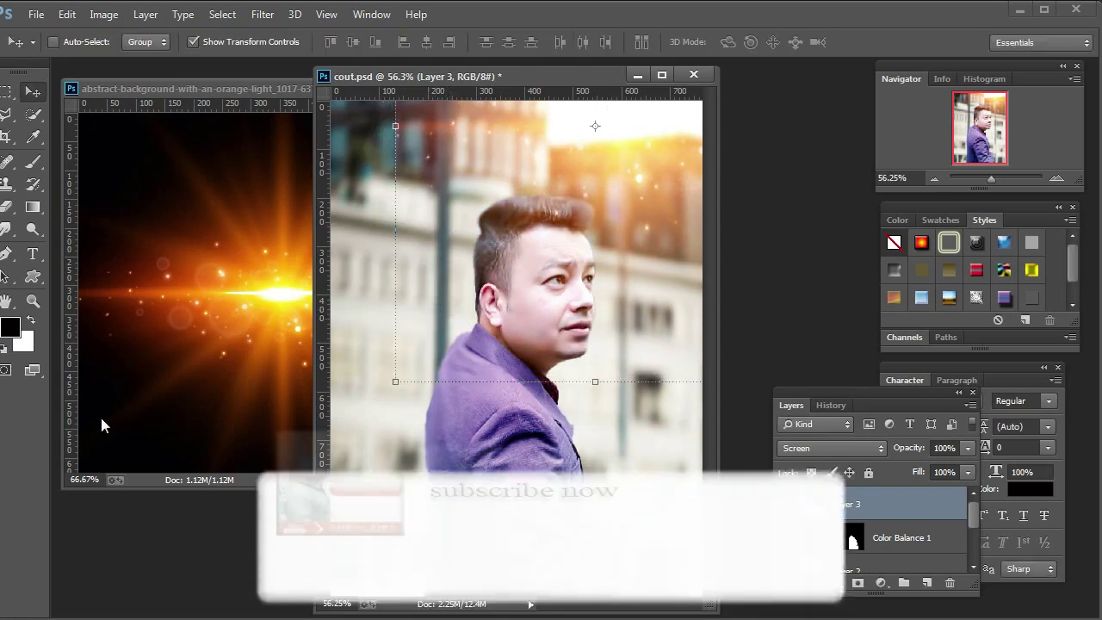
- Minimize the orange light source image and apply a Gaussian Blur to the orange light layer in cout.psd
click(139, 346)
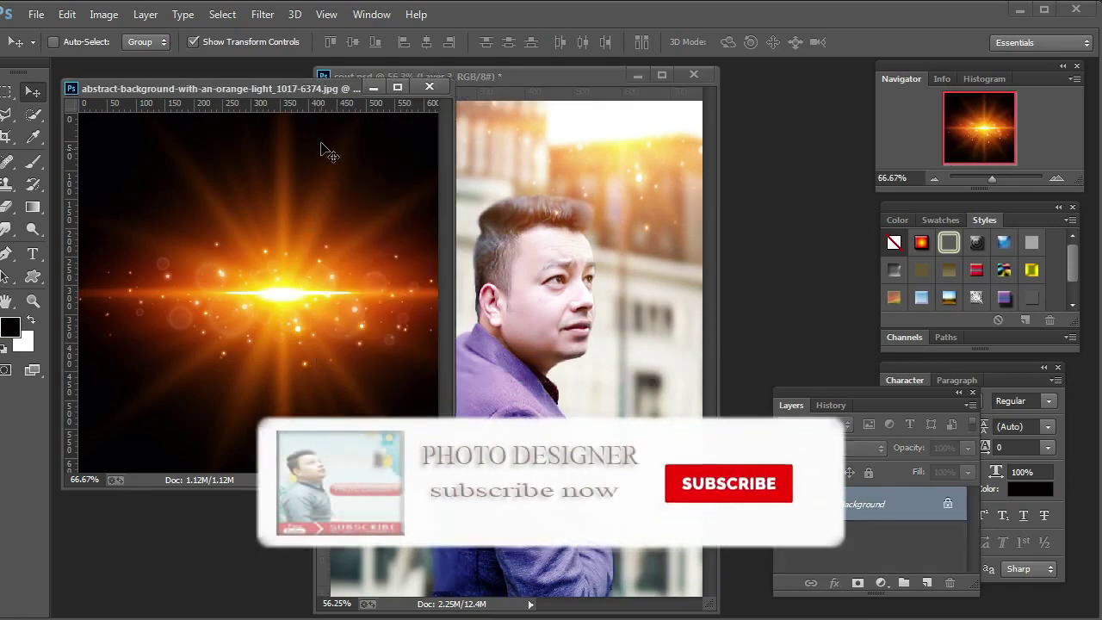
click(372, 86)
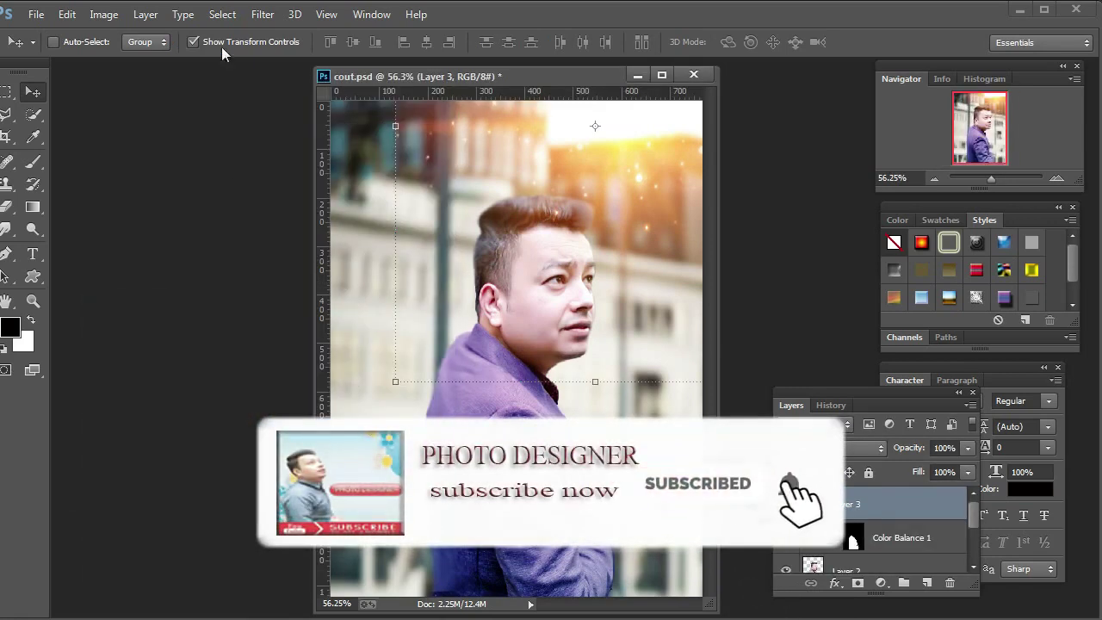
click(255, 19)
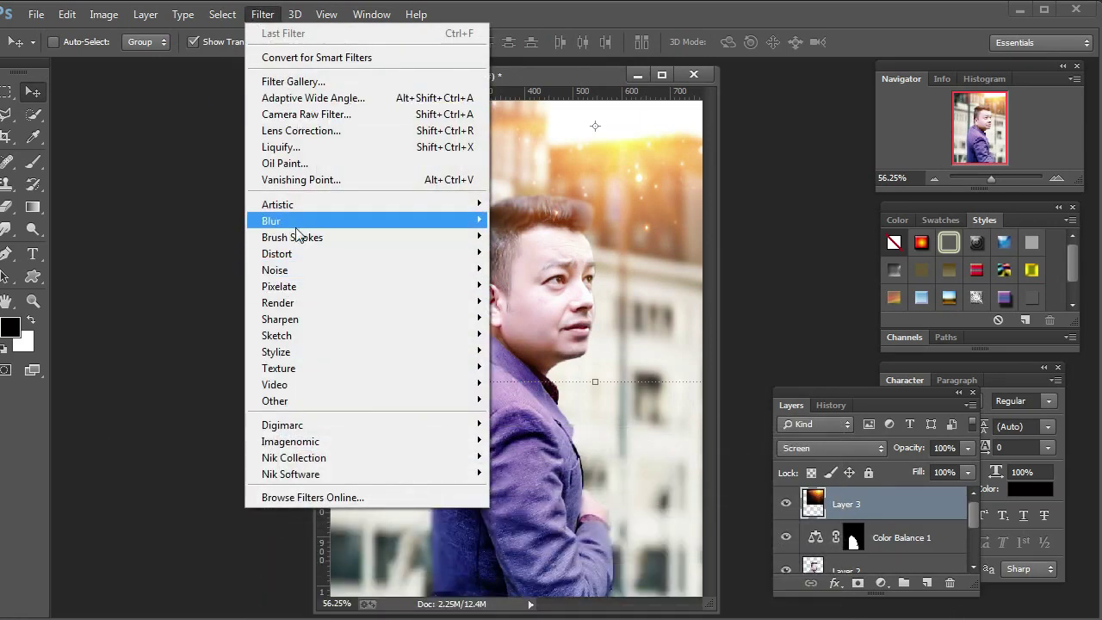
mouse_move(297, 222)
click(549, 342)
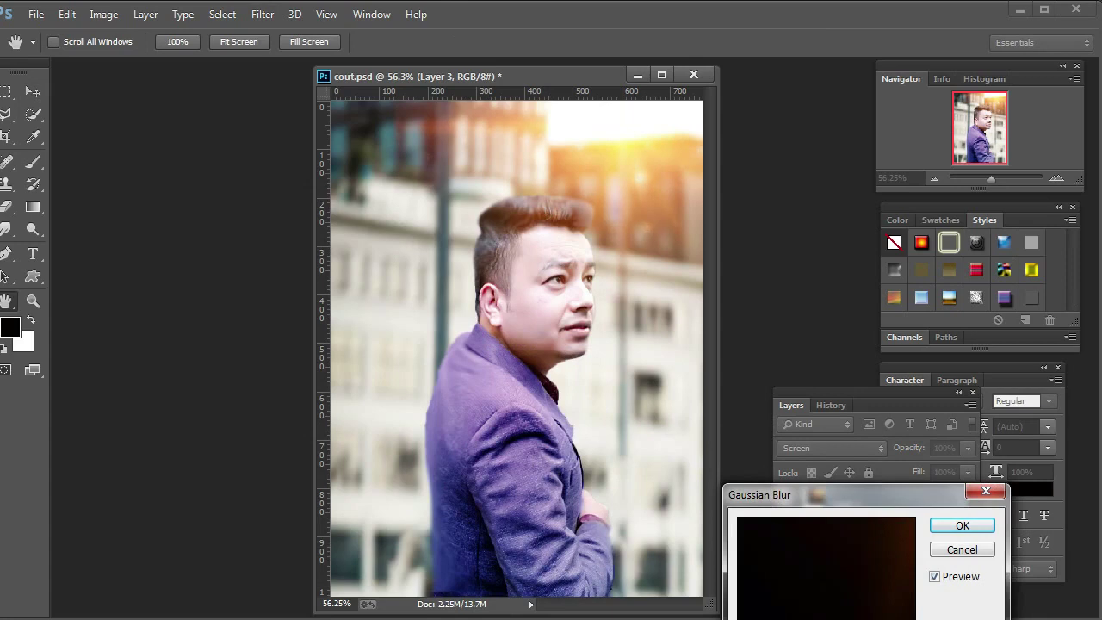
click(938, 527)
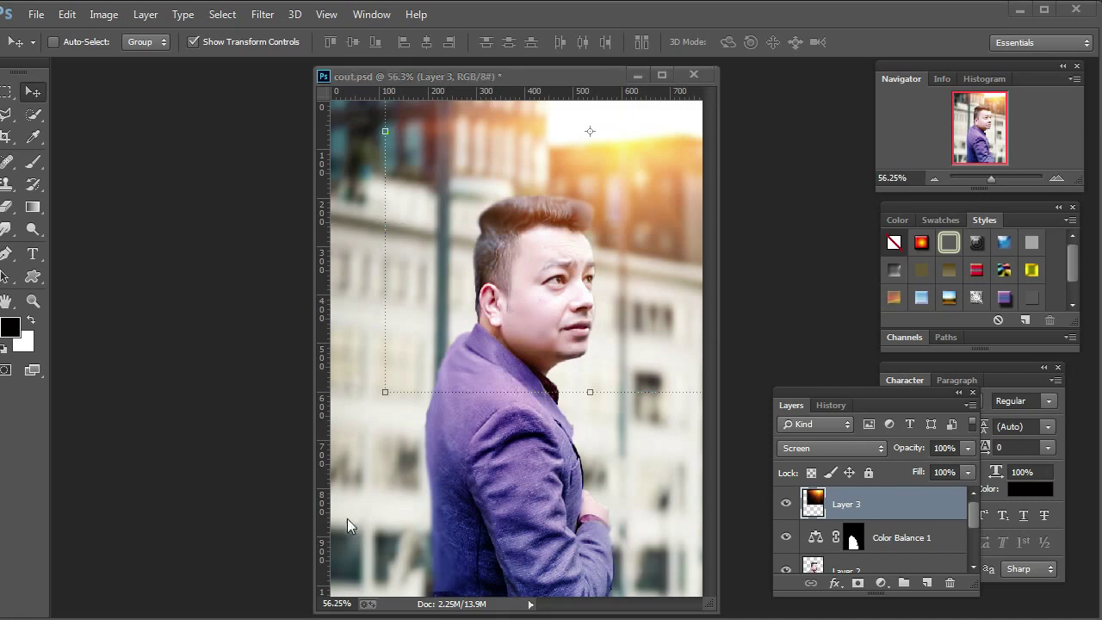
- Open the PNG logo image from the Documents library
double_click(263, 437)
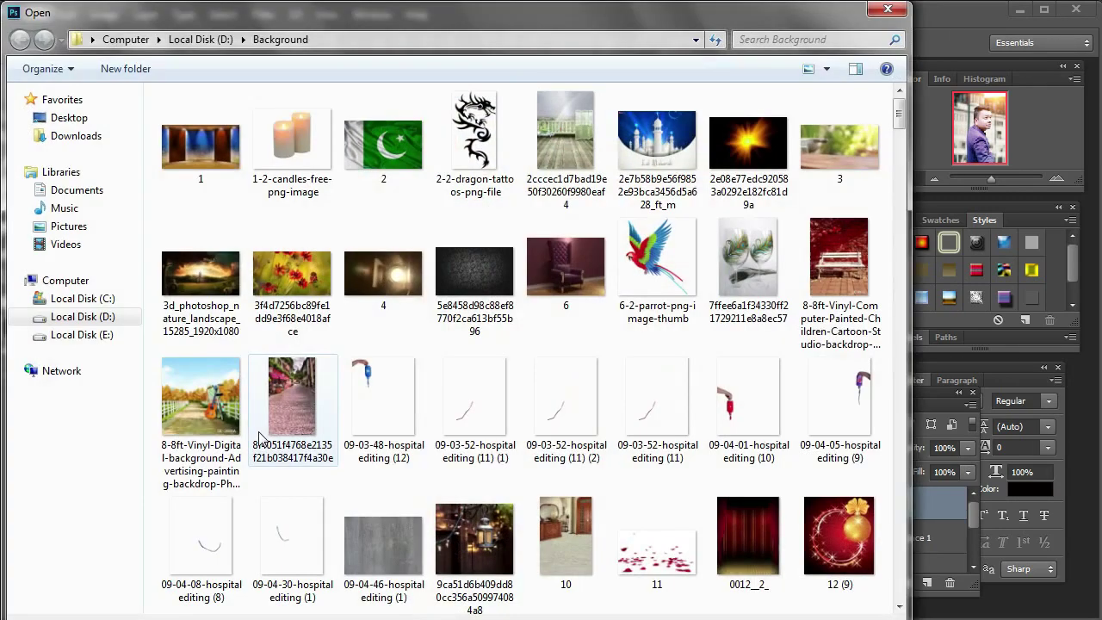
click(55, 190)
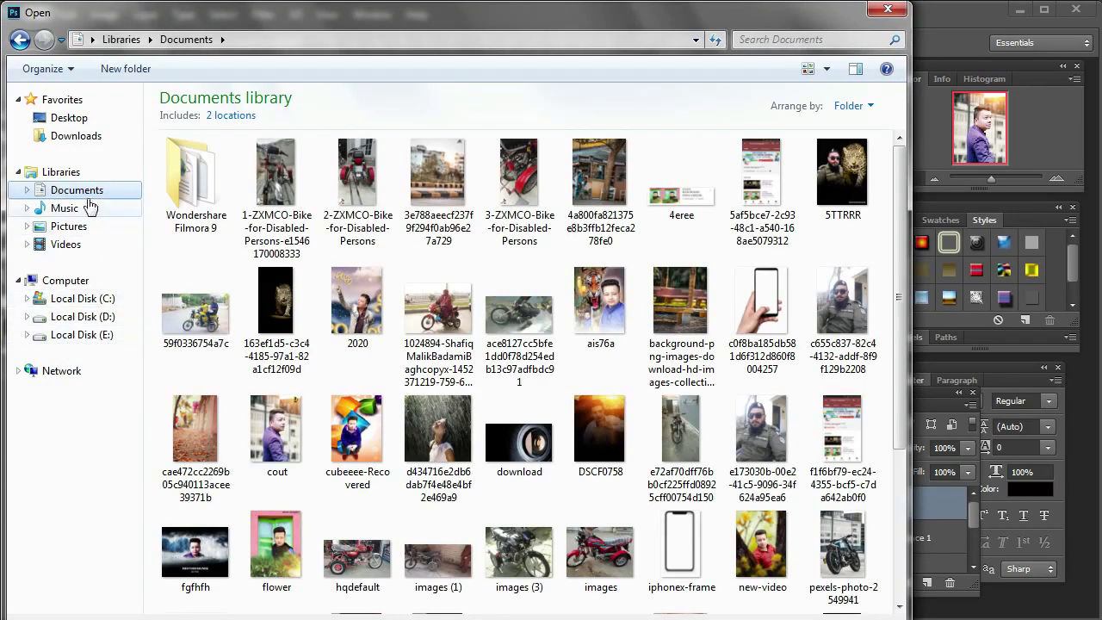
drag(901, 293, 895, 484)
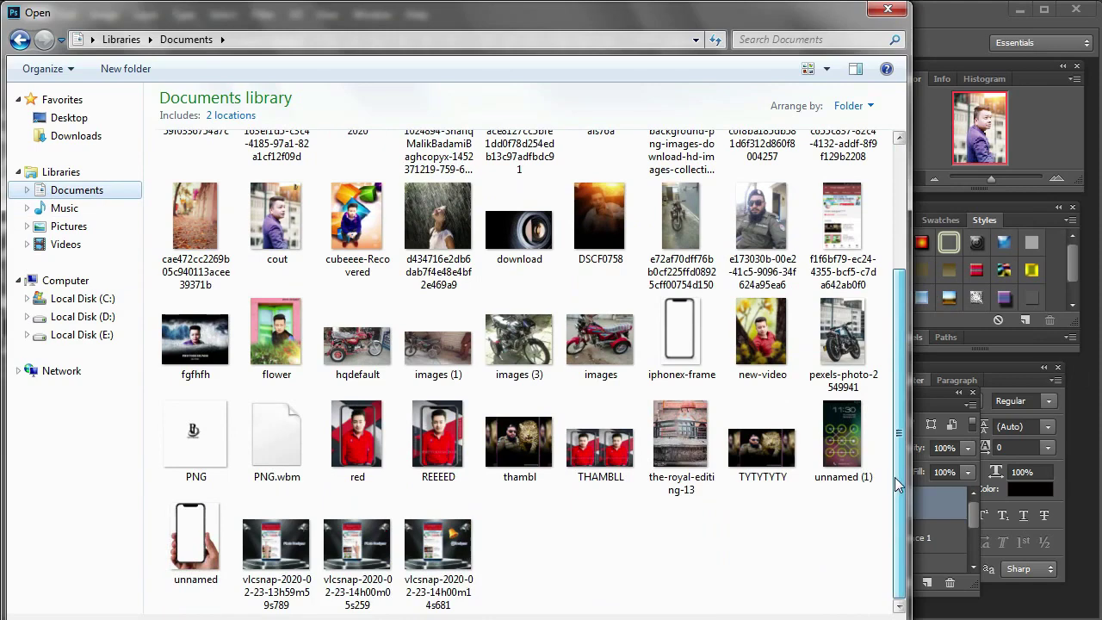
double_click(206, 445)
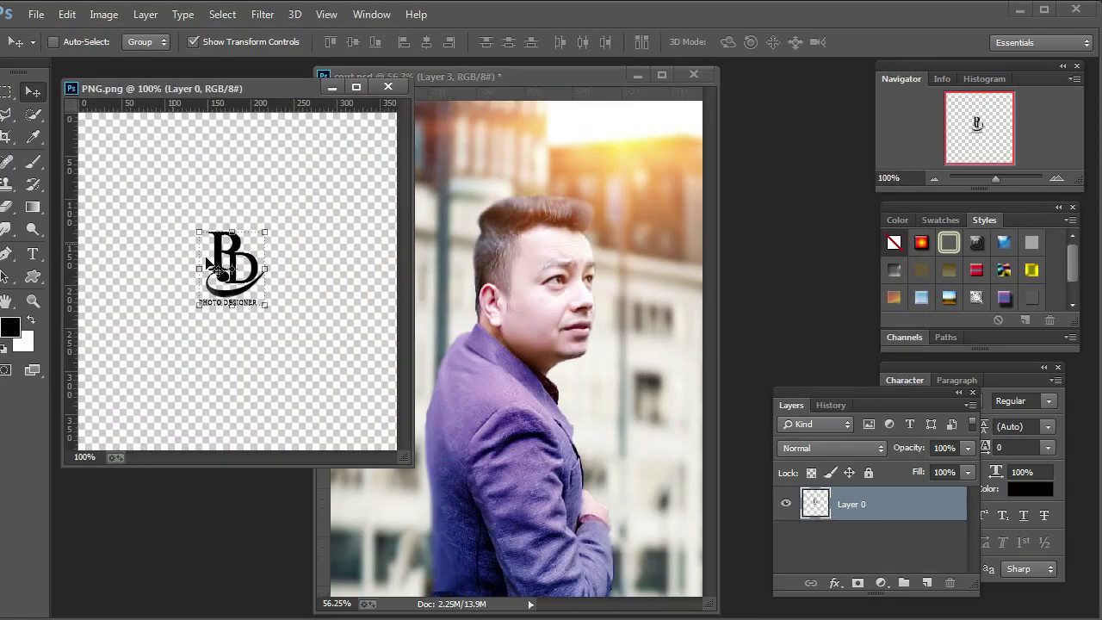
- Copy the Photo Designer logo into the upper-right corner of cout.psd and minimize the PNG.png window
drag(222, 263, 667, 140)
click(278, 92)
click(331, 89)
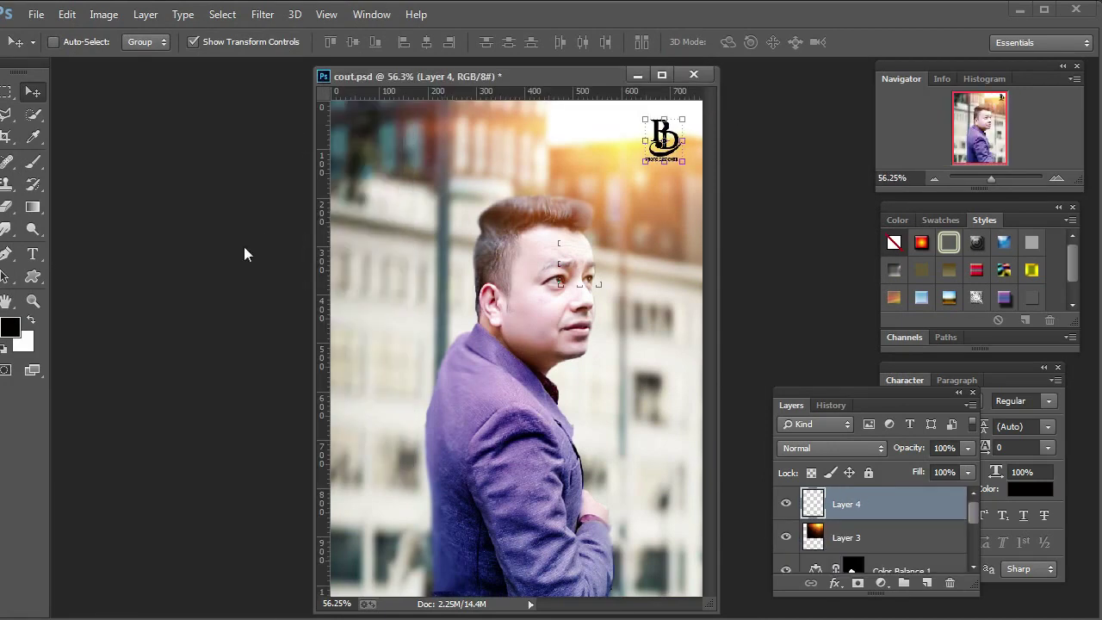
- Turn off the transform controls and fit the composite on screen to review it with the logo
click(33, 303)
right_click(422, 277)
click(437, 289)
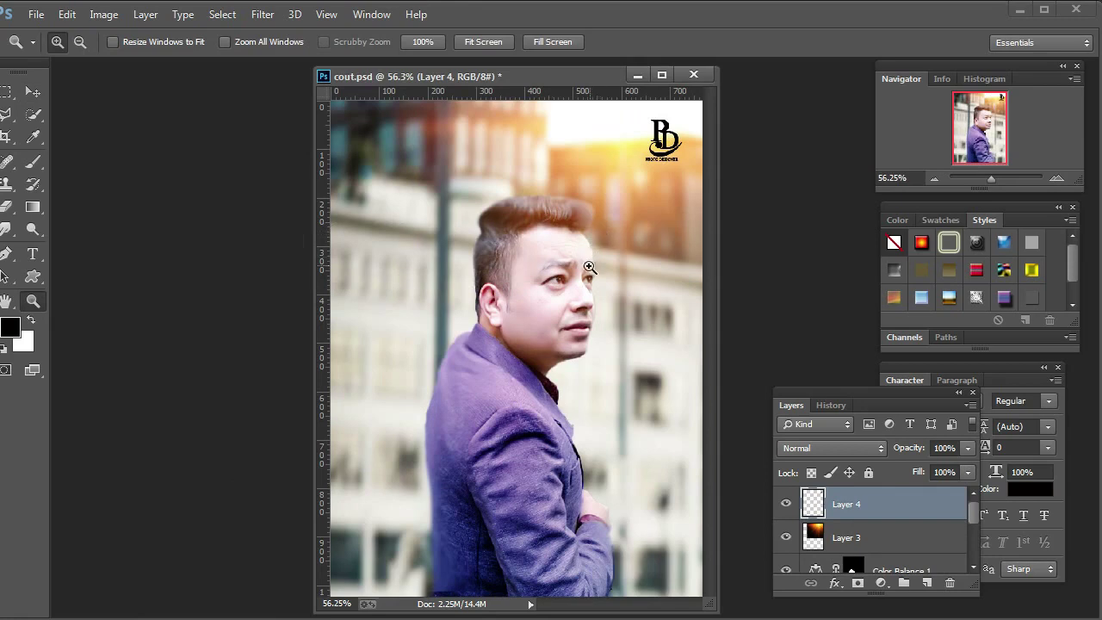
key(v)
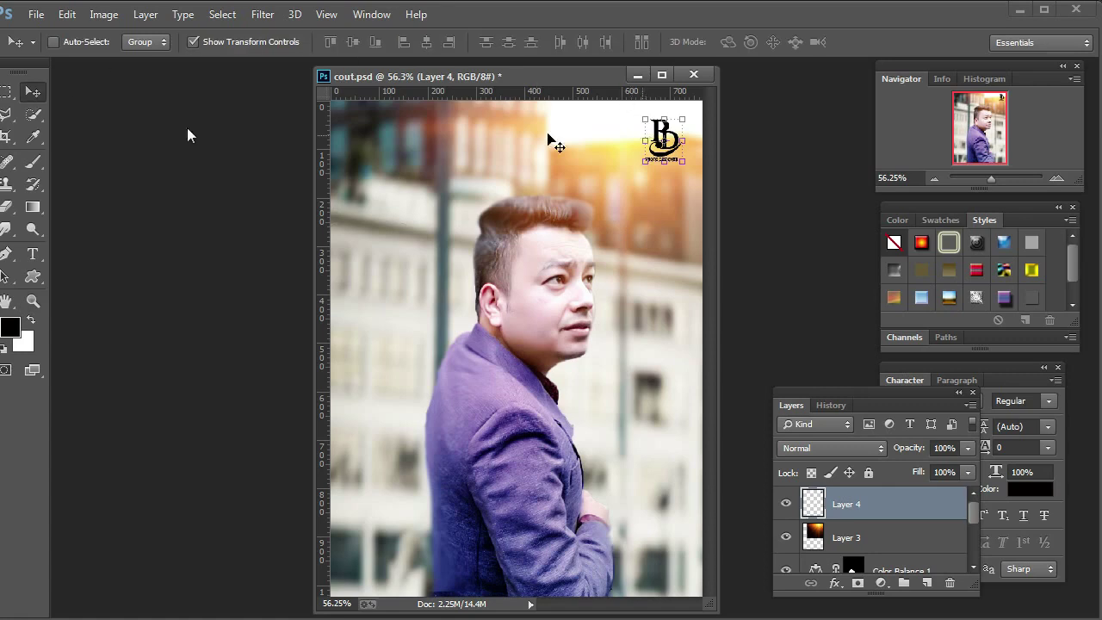
click(193, 42)
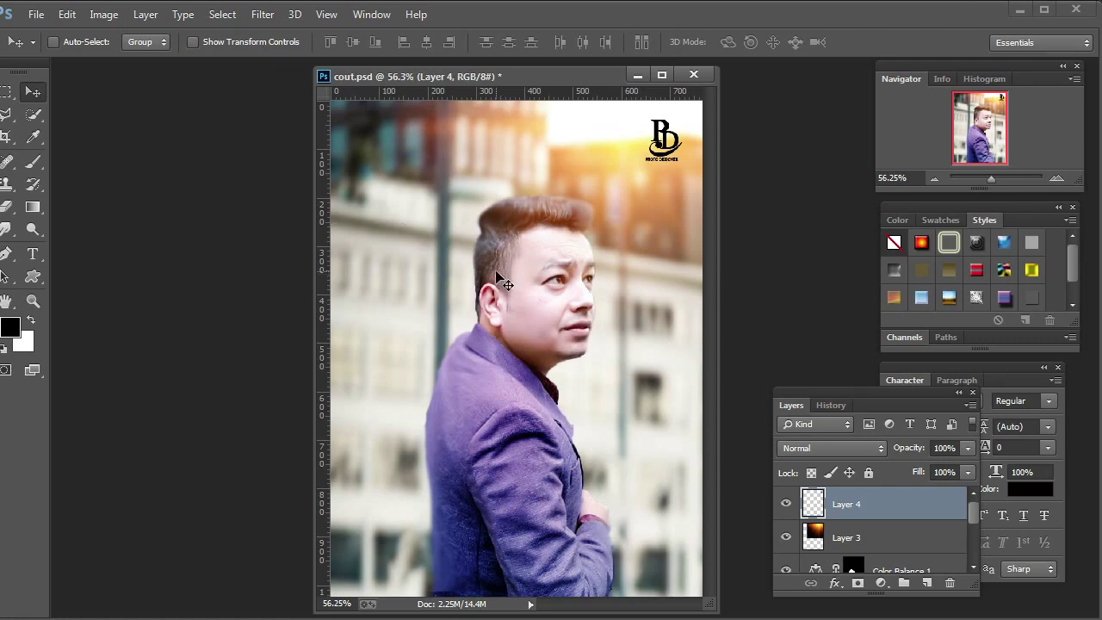
click(29, 301)
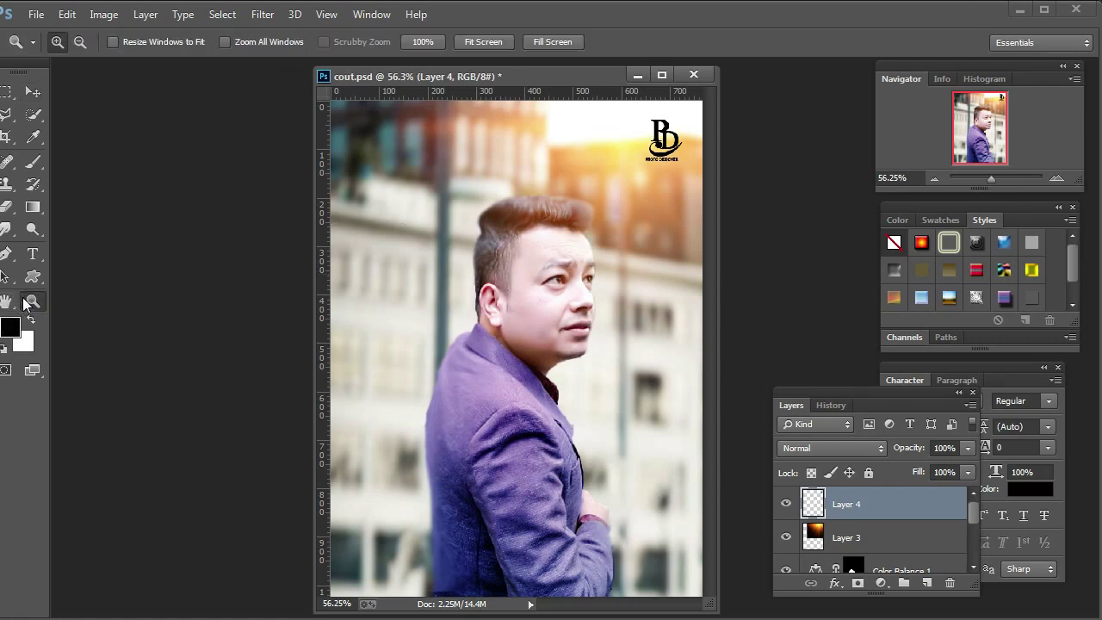
right_click(437, 316)
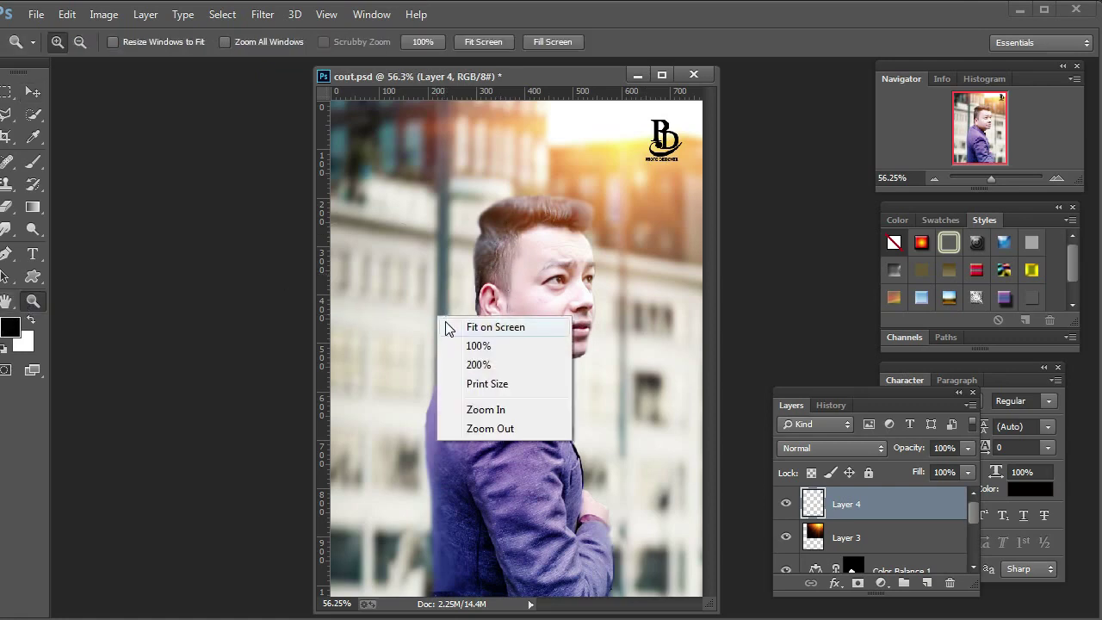
click(449, 327)
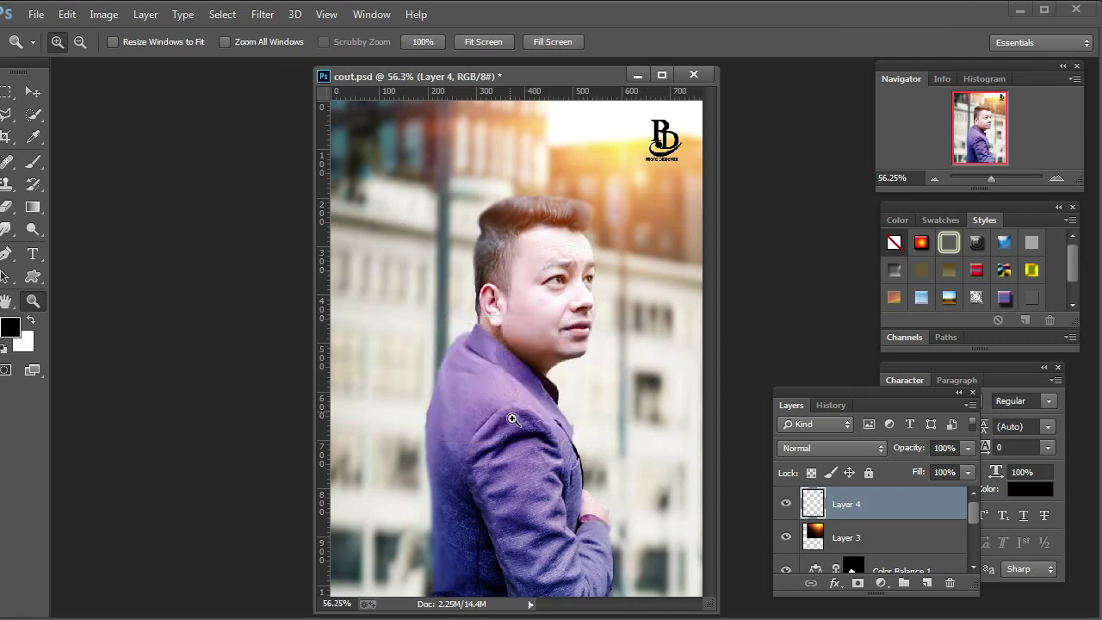
click(33, 93)
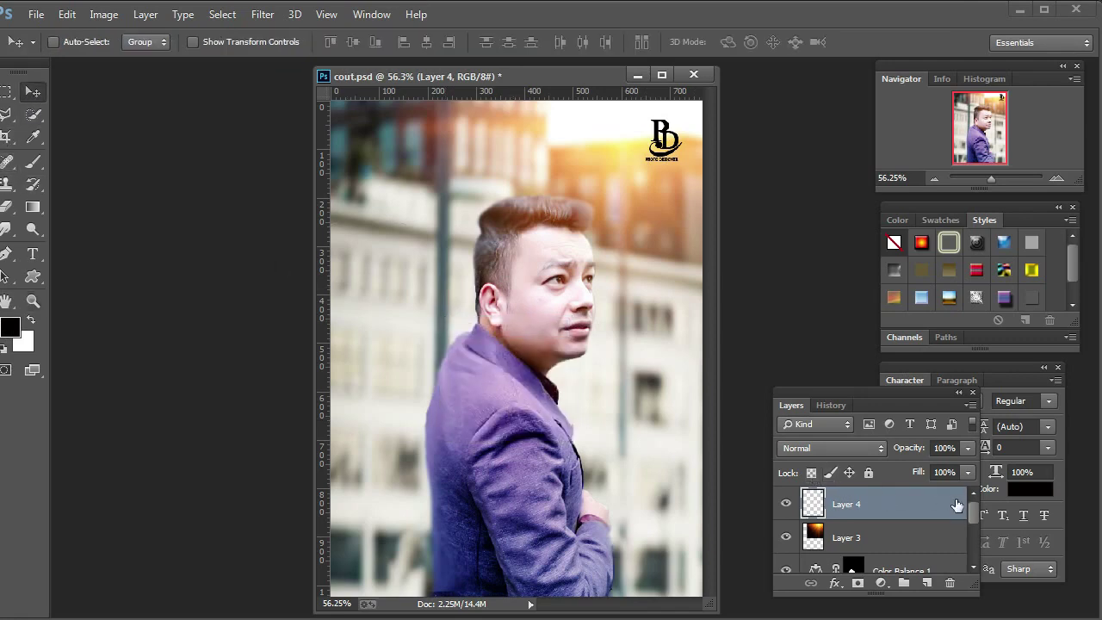
- Select the man's cutout on Layer 2 and open it in the Camera Raw Filter
drag(972, 512, 966, 543)
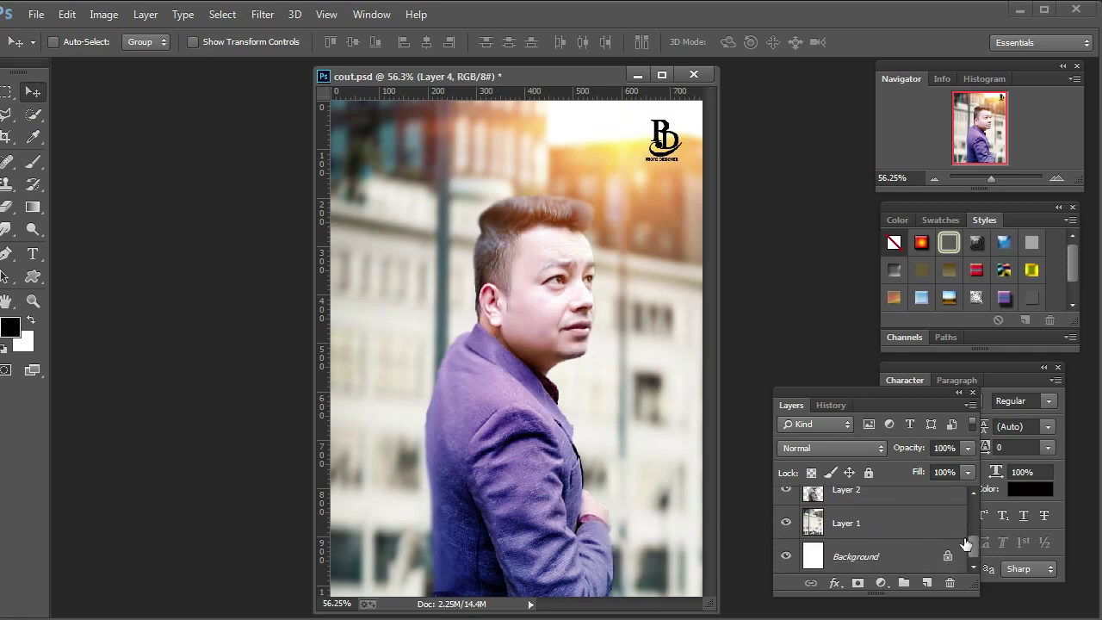
click(933, 500)
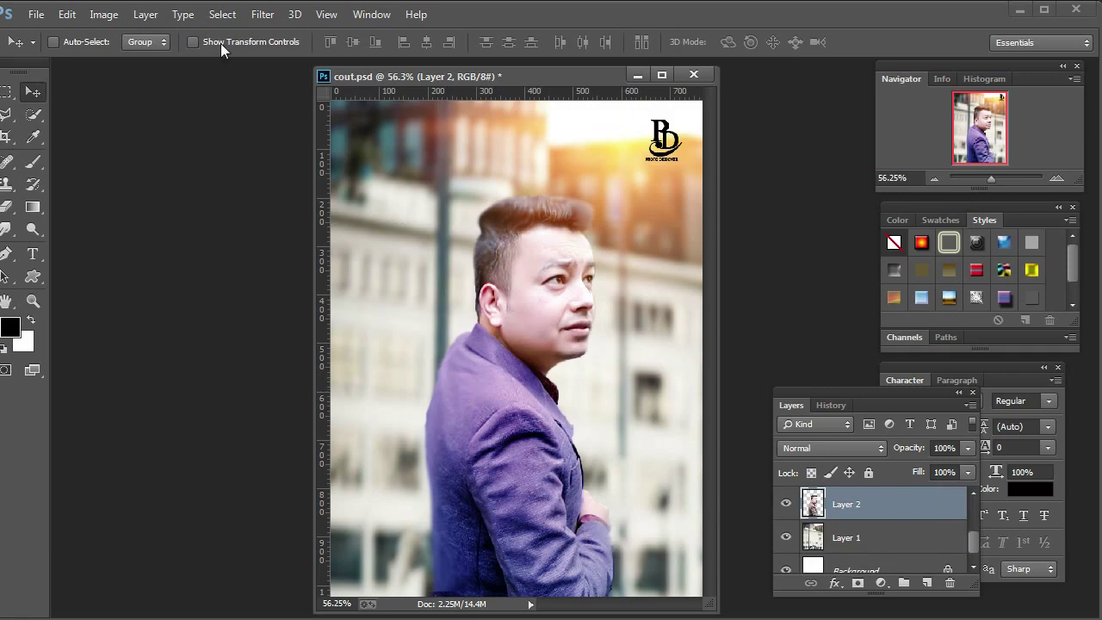
click(262, 14)
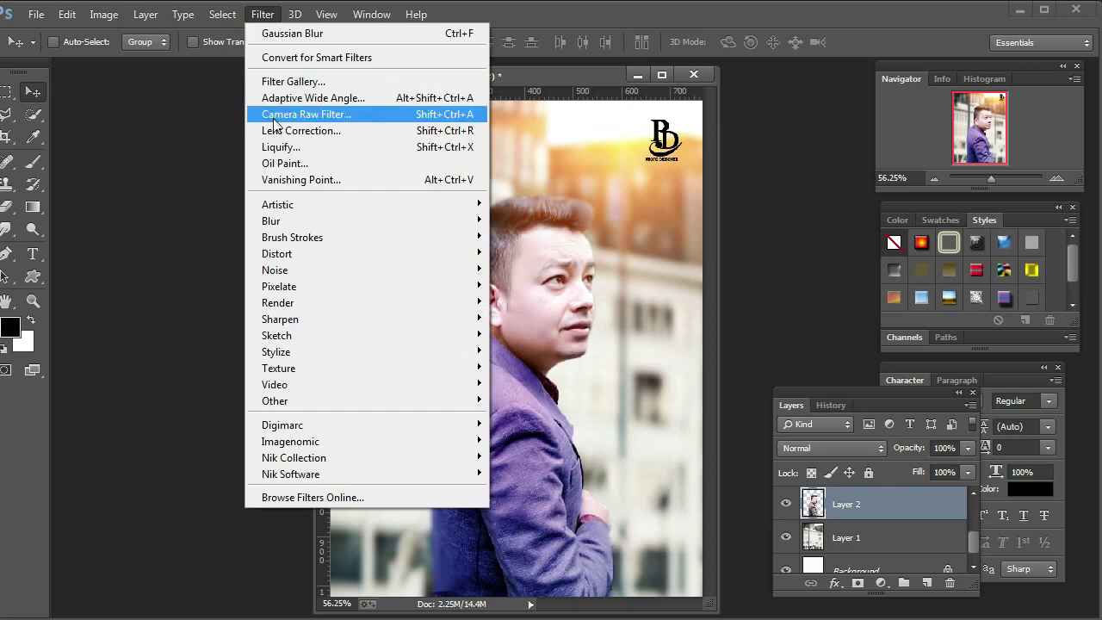
click(274, 124)
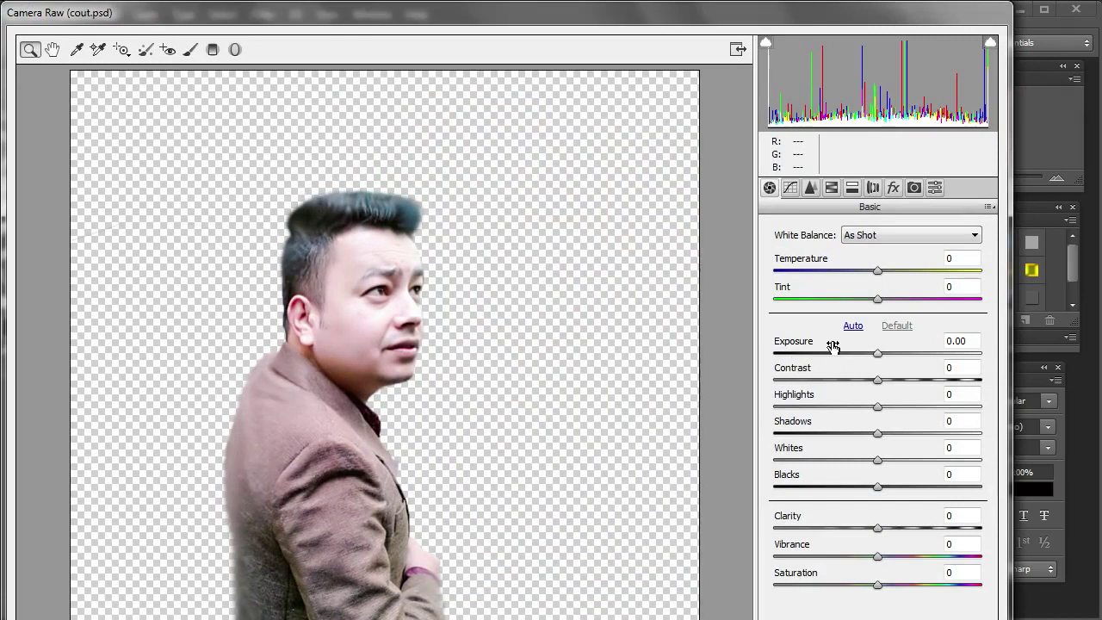
- Set the cutout's exposure to -0.15, contrast to +25 and highlights to -4, adjust its shadows, and apply the filter
drag(874, 357, 873, 434)
click(877, 359)
mouse_move(878, 359)
mouse_down()
mouse_move(889, 357)
mouse_move(877, 361)
mouse_up()
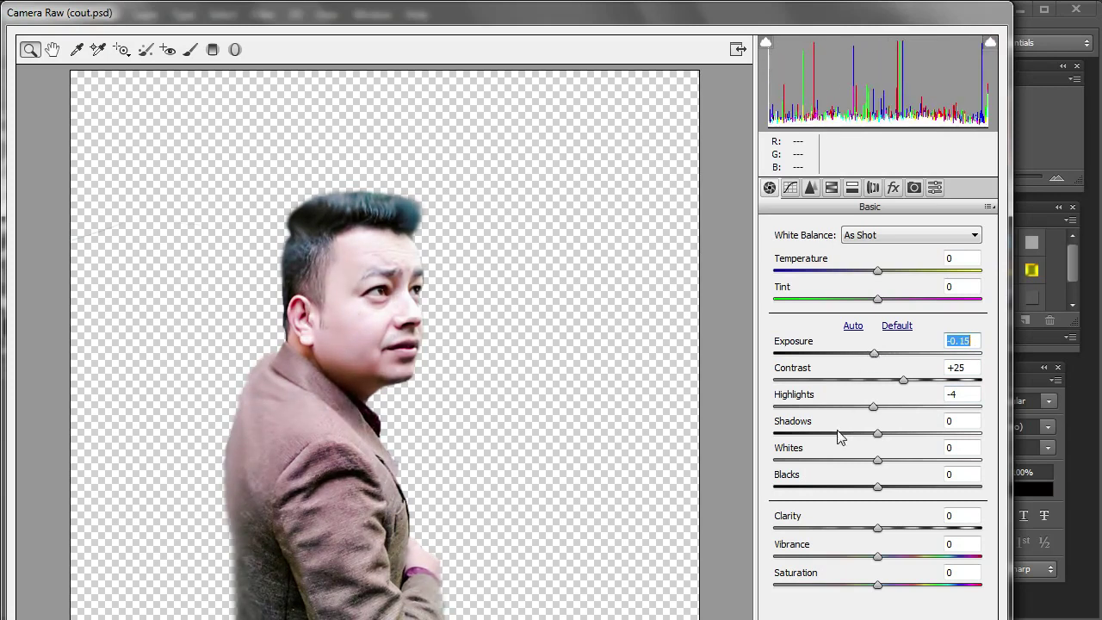
click(884, 434)
mouse_move(884, 434)
mouse_down()
mouse_move(920, 435)
mouse_move(880, 454)
mouse_up()
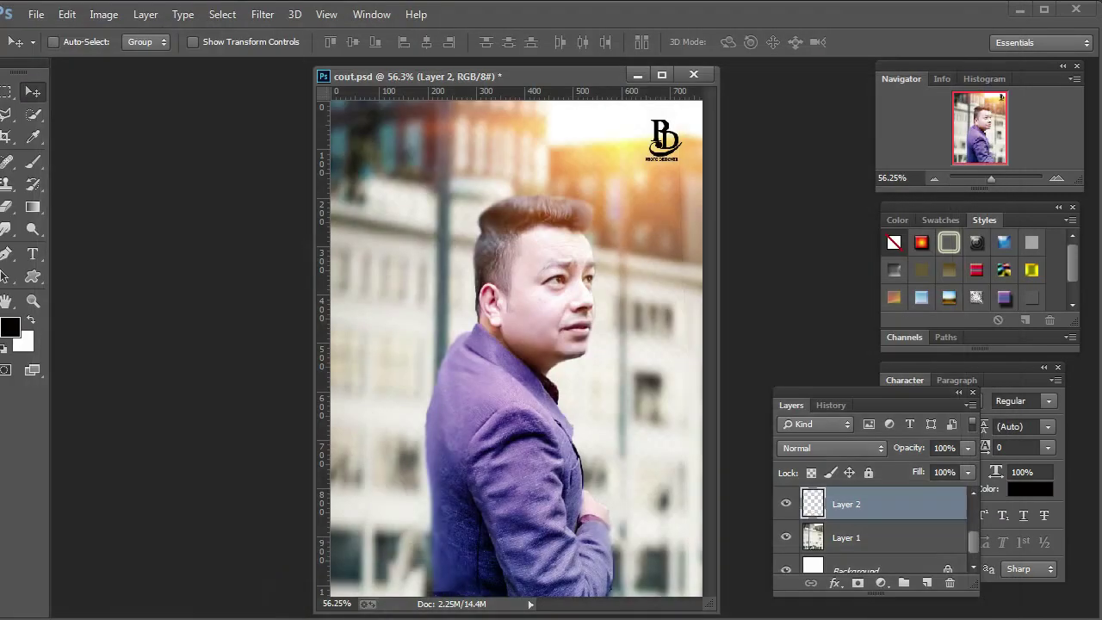
- Fit the composite on screen to examine the man's tones against the background
click(35, 300)
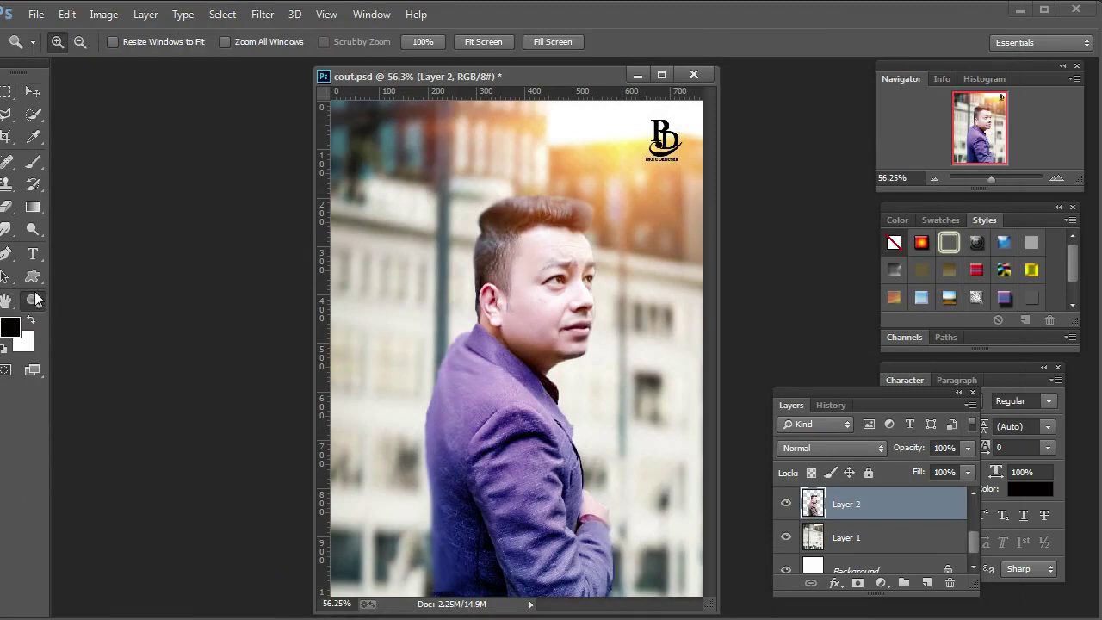
right_click(497, 307)
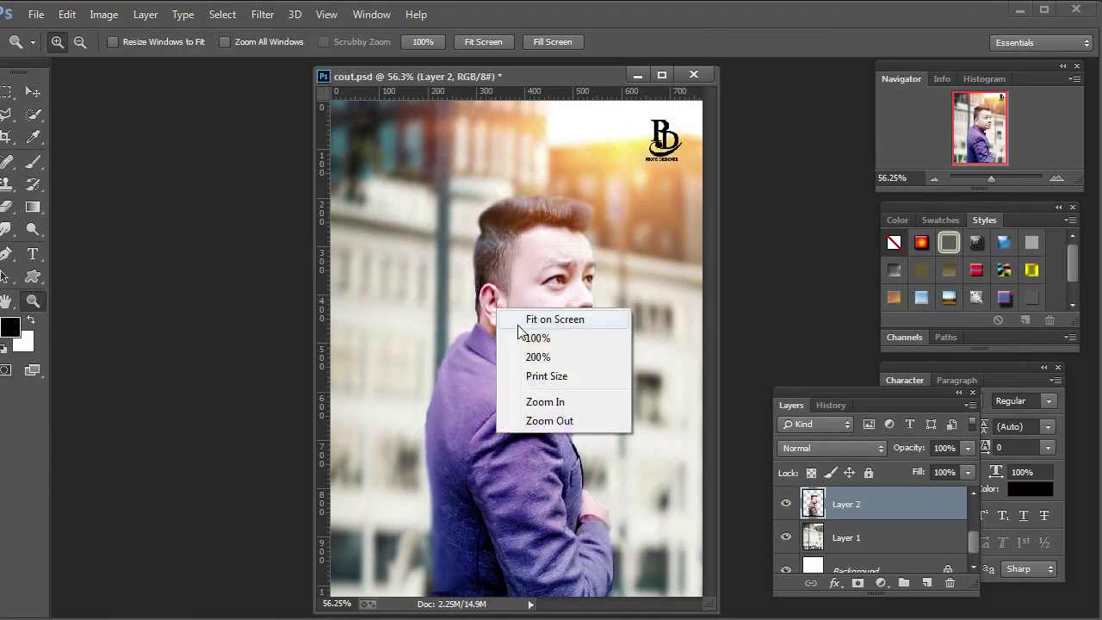
click(519, 323)
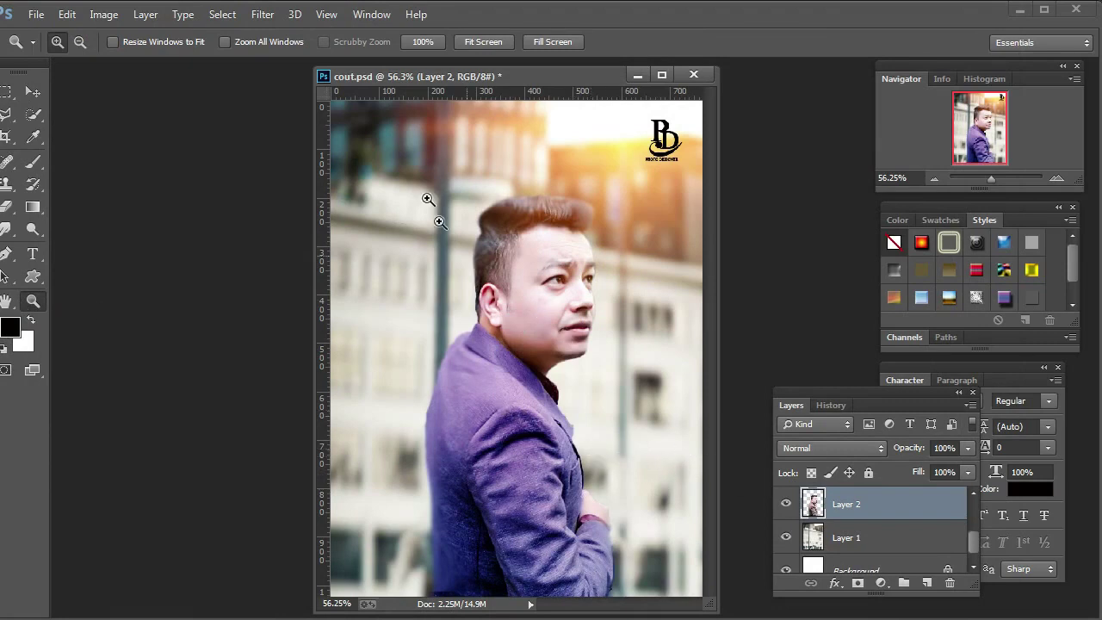
- Run the Camera Raw Filter on Layer 2 again, adjusting the cutout's temperature
click(262, 16)
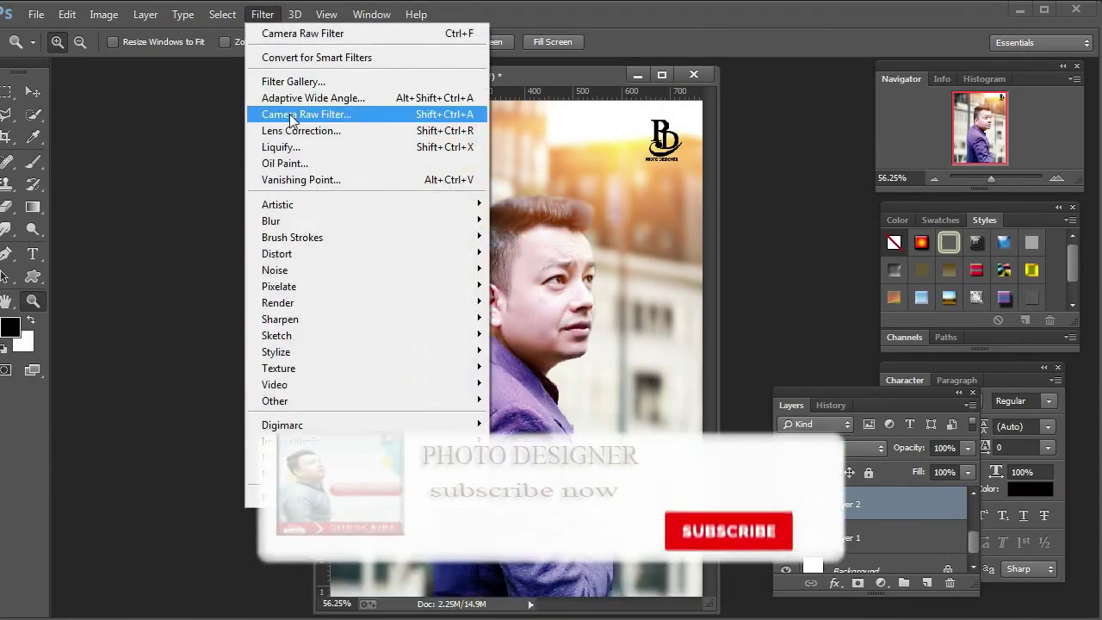
click(296, 112)
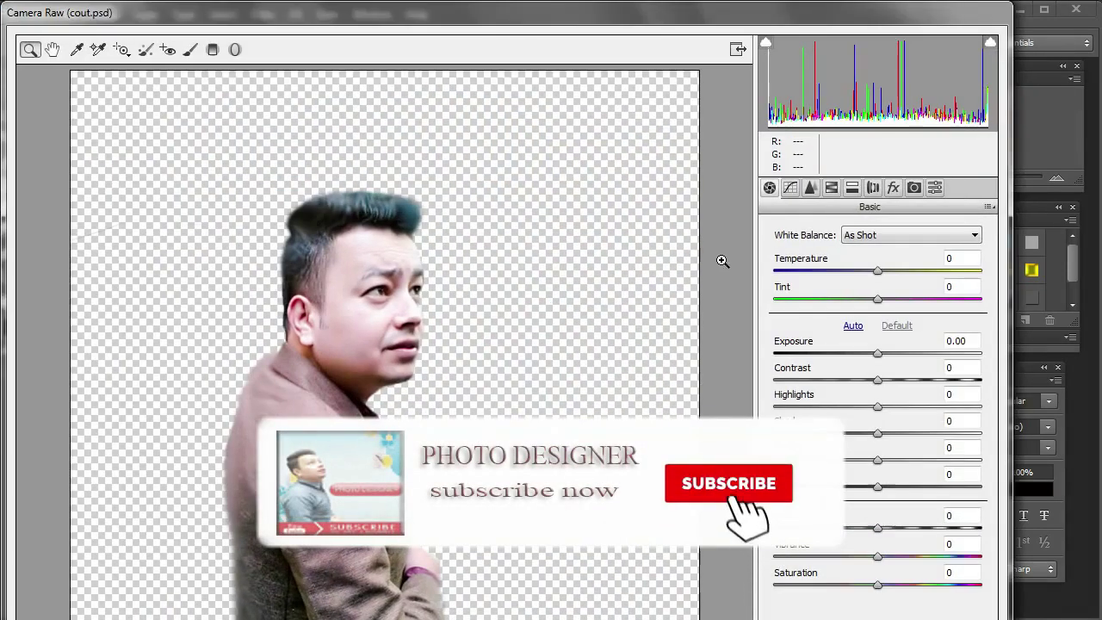
click(885, 272)
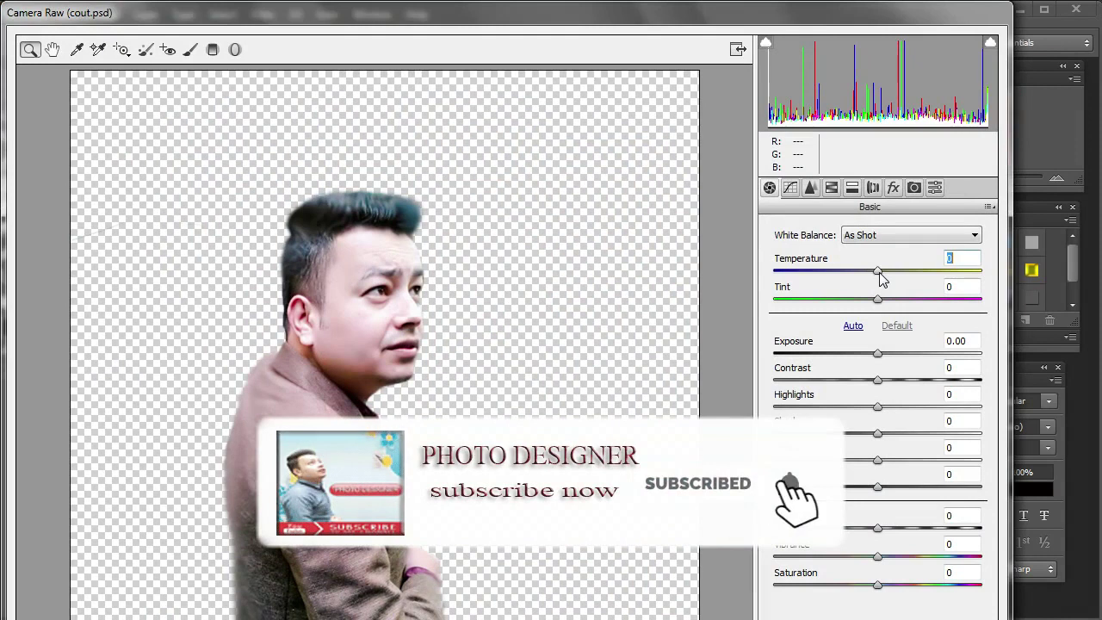
drag(888, 275, 884, 277)
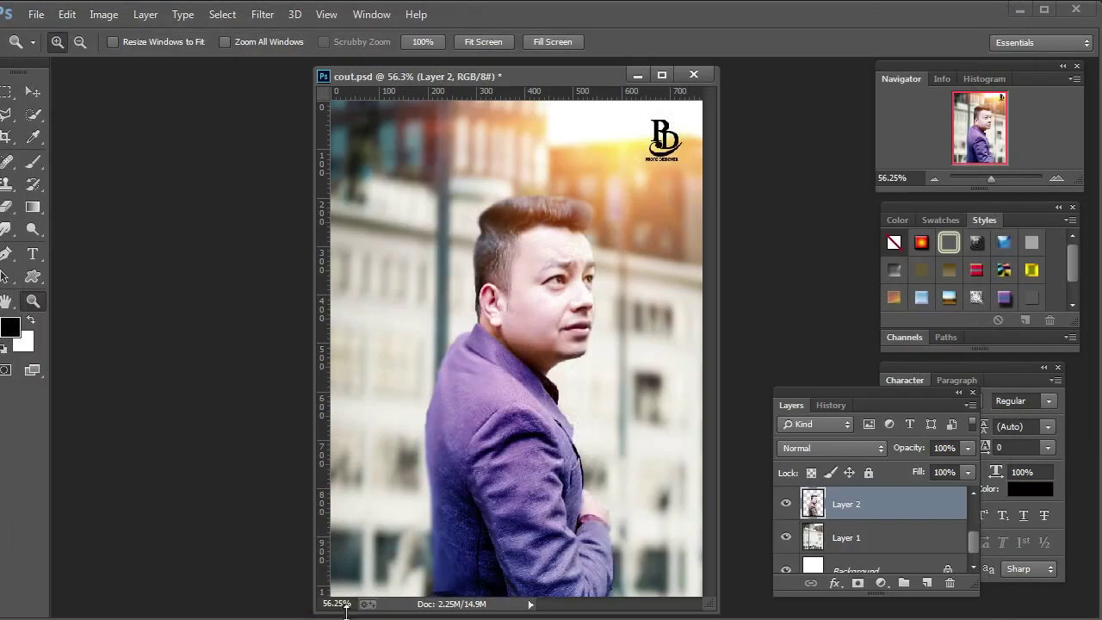
right_click(561, 347)
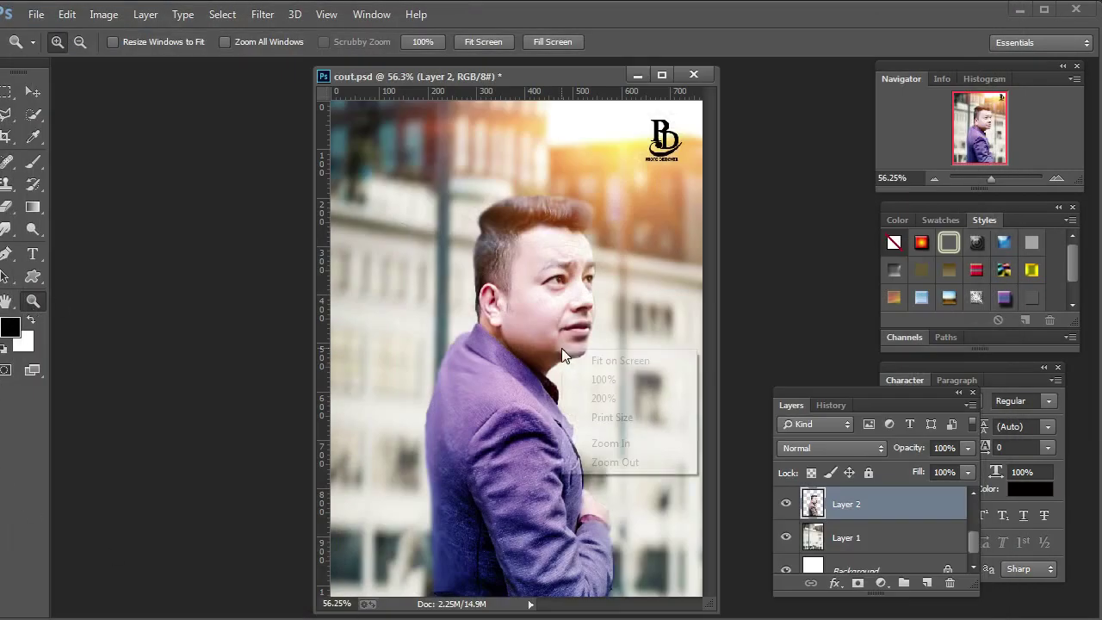
click(594, 353)
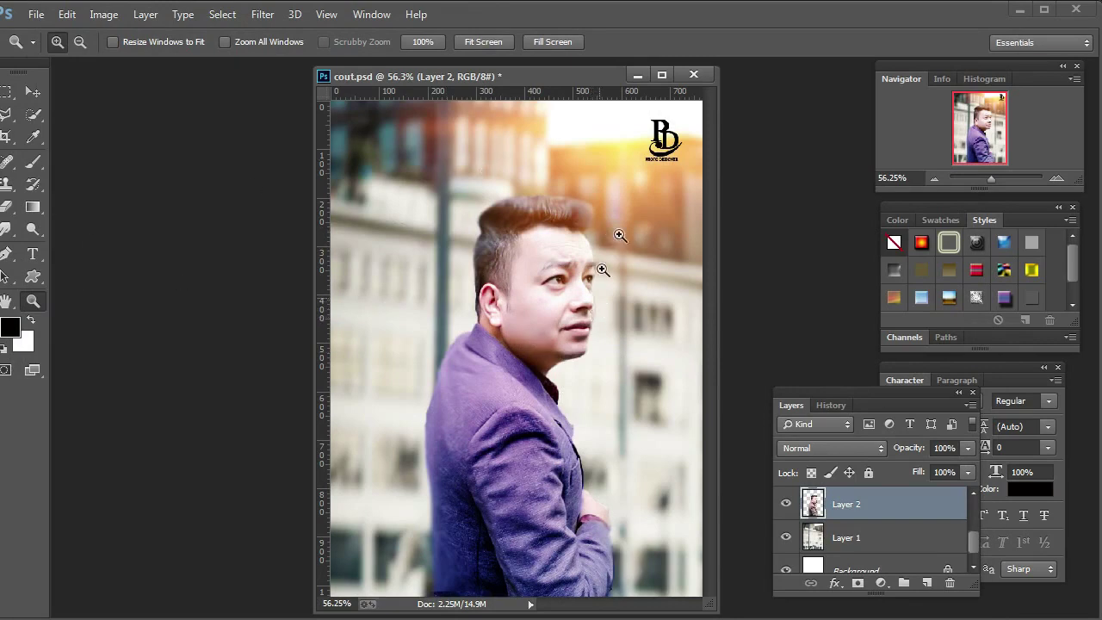
click(33, 89)
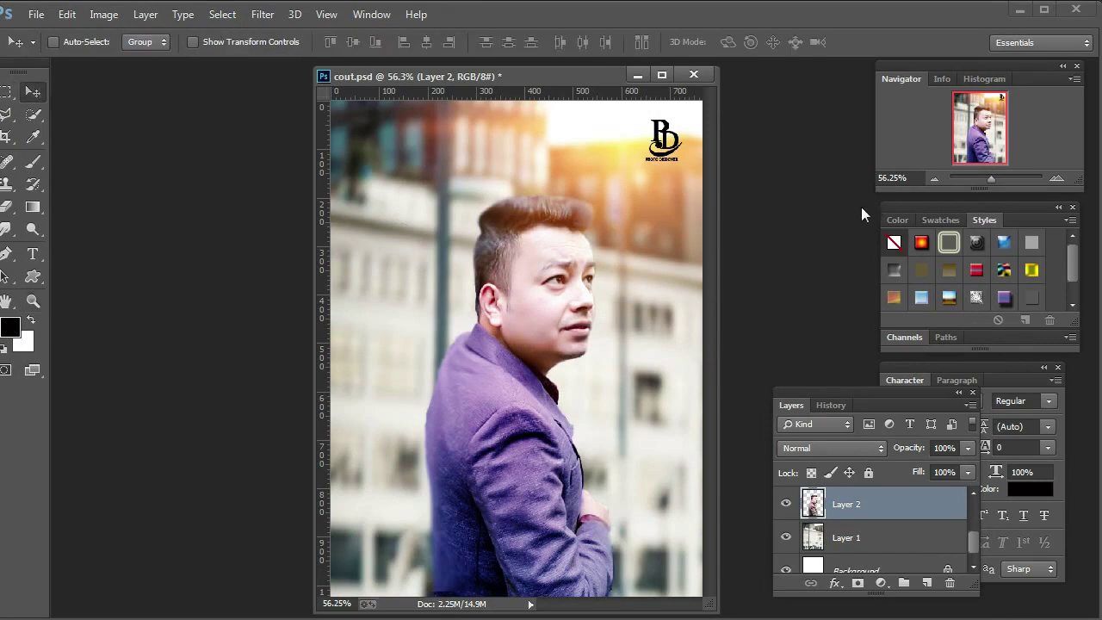
drag(661, 143, 670, 143)
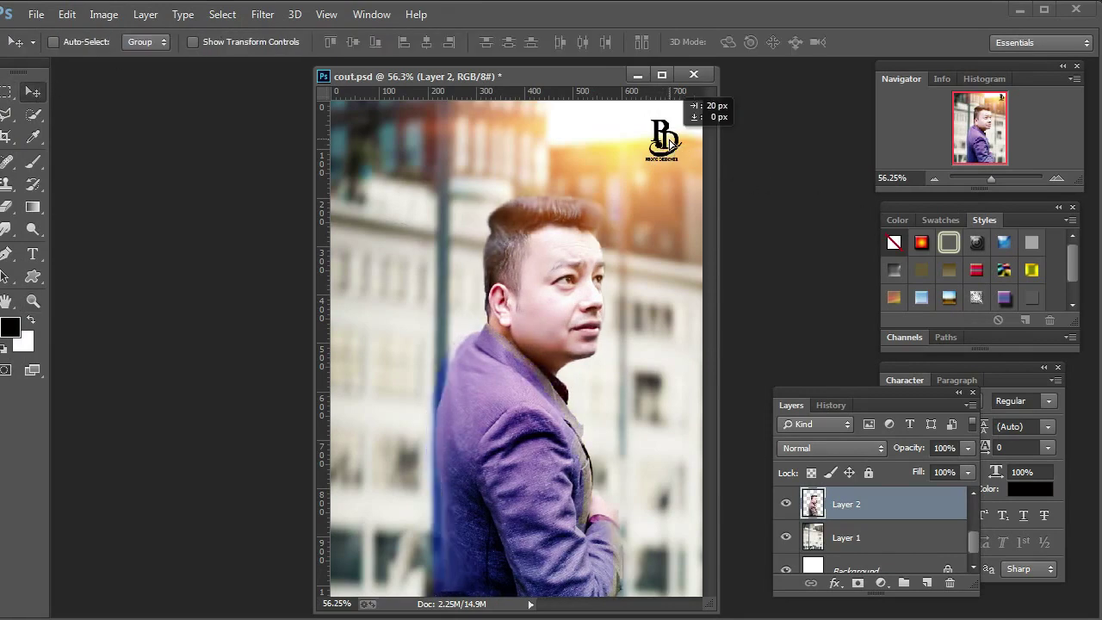
click(832, 404)
click(857, 543)
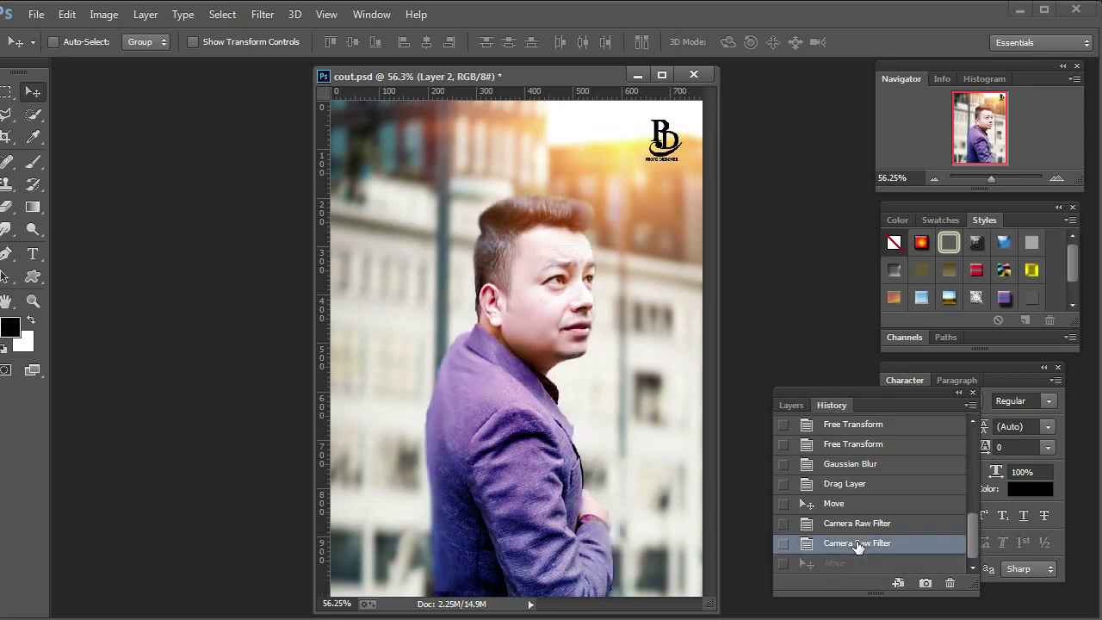
click(785, 405)
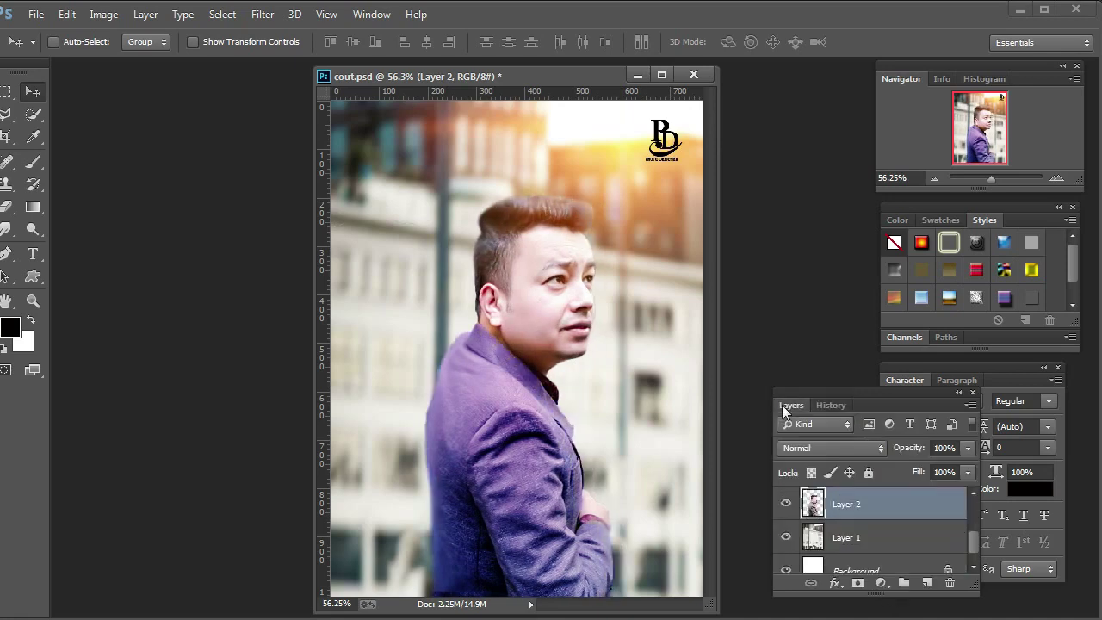
- Toggle the visibility of Layer 2 and the Color Balance 1 layer to compare the composite with and without them
click(784, 509)
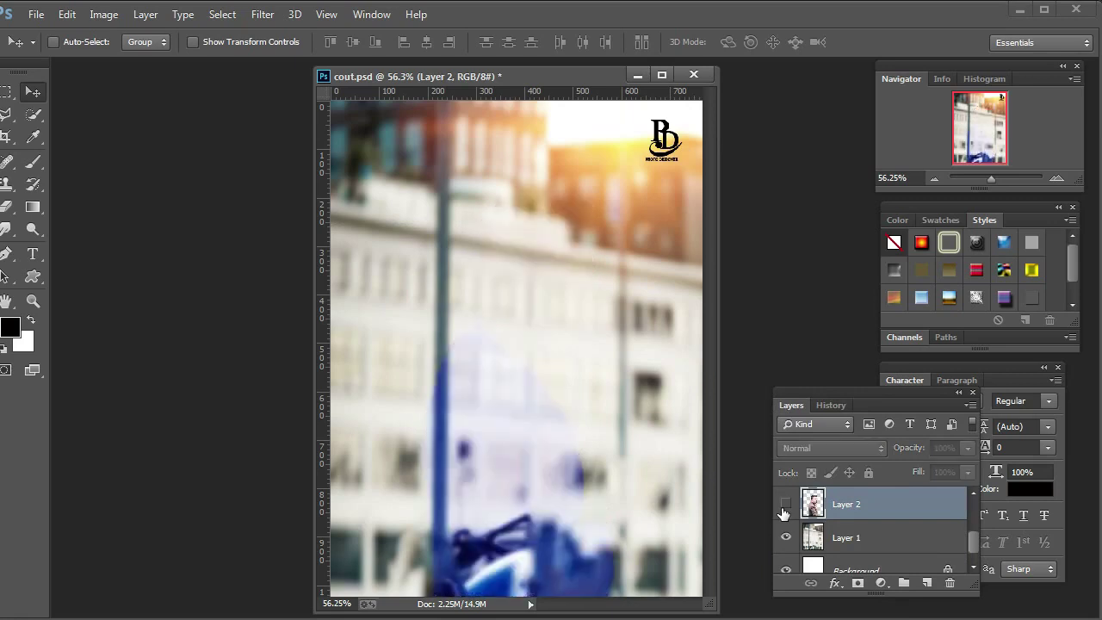
click(785, 504)
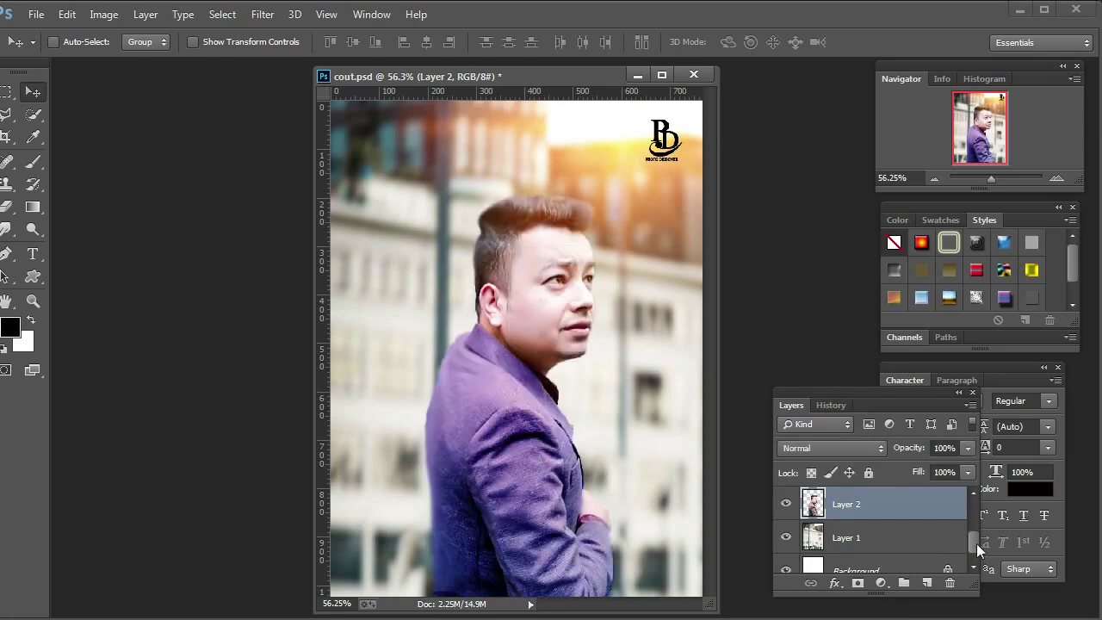
drag(974, 545, 982, 524)
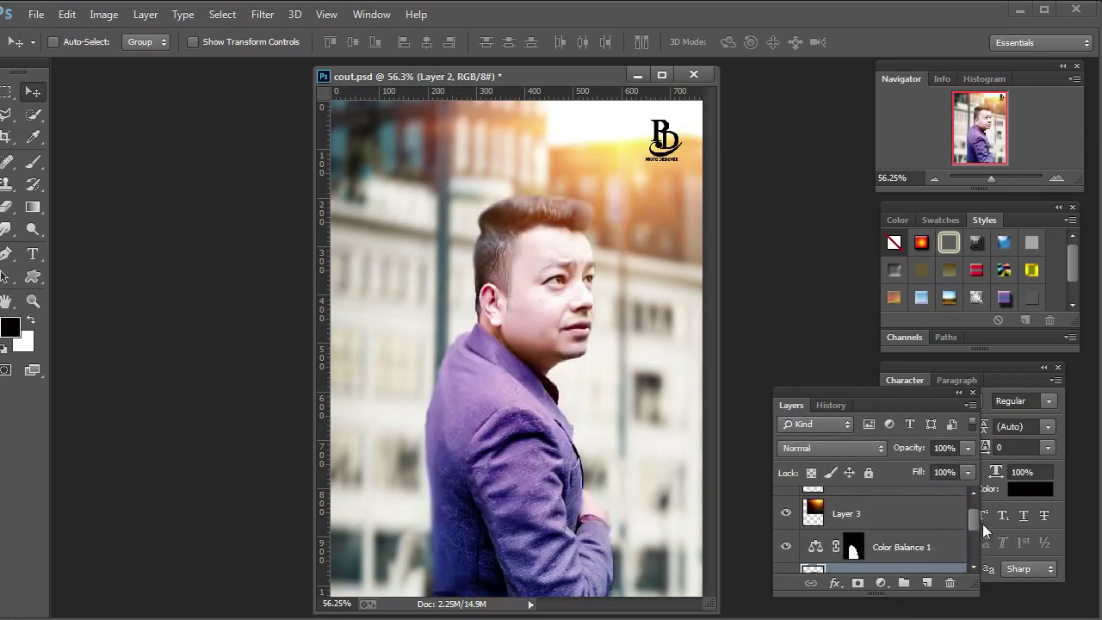
click(785, 548)
click(785, 547)
- Select the PD logo's layer, Layer 4, and move the logo slightly upward above the orange light
right_click(665, 157)
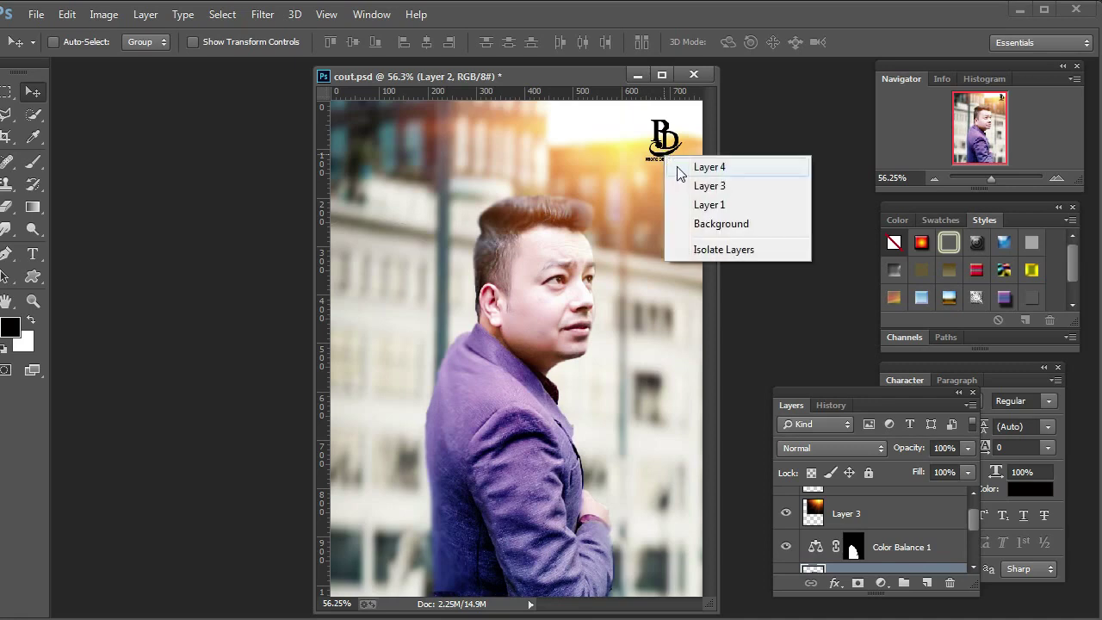
click(679, 171)
drag(680, 161, 678, 155)
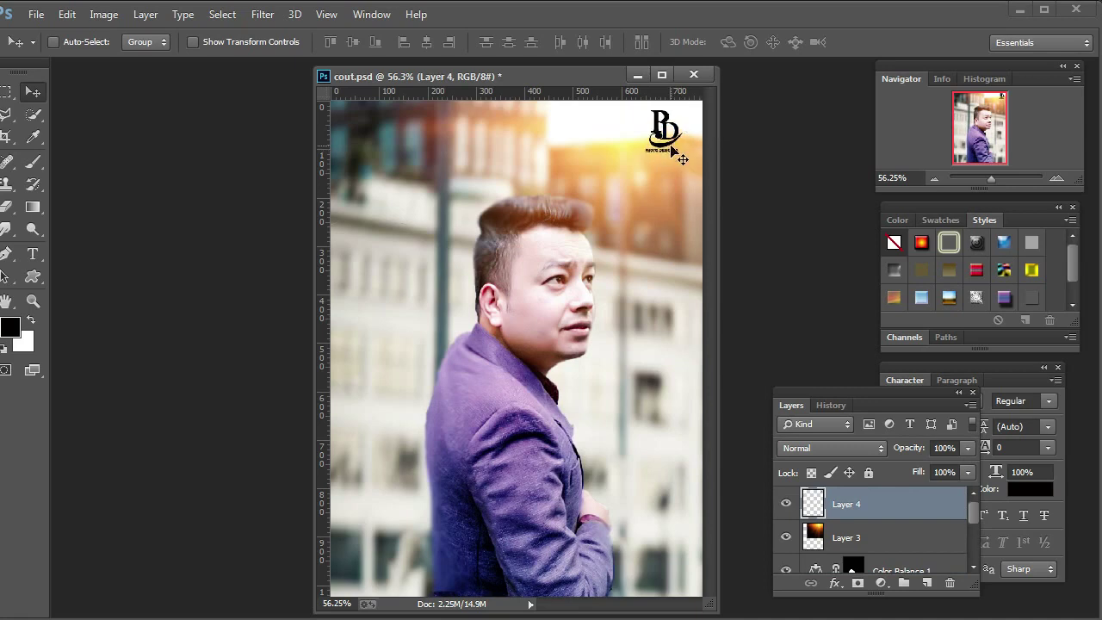
double_click(902, 513)
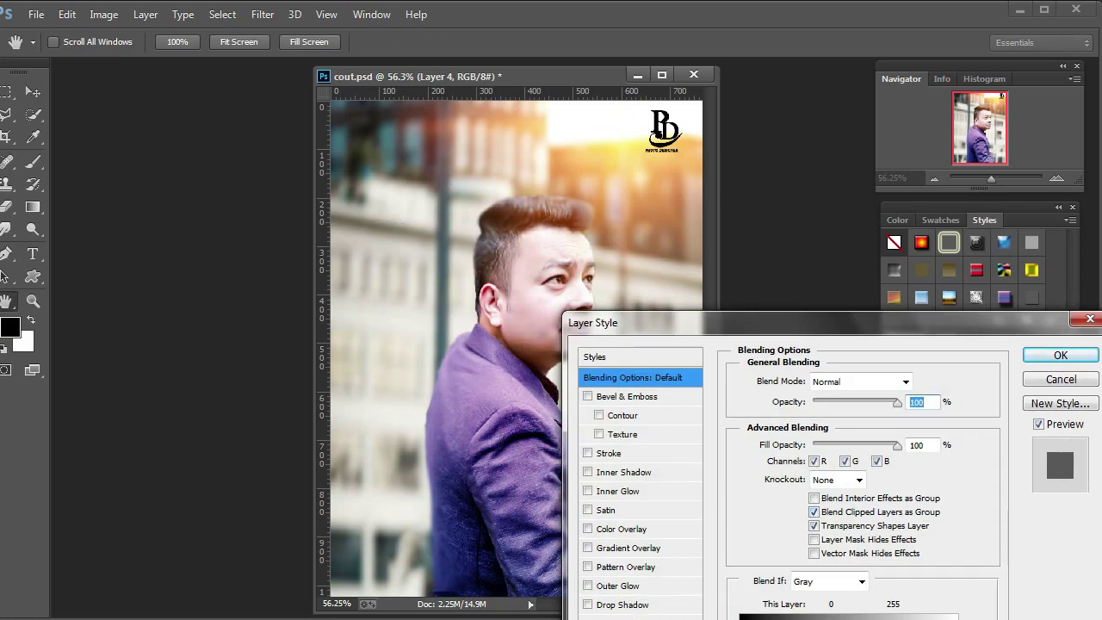
click(587, 605)
click(1037, 381)
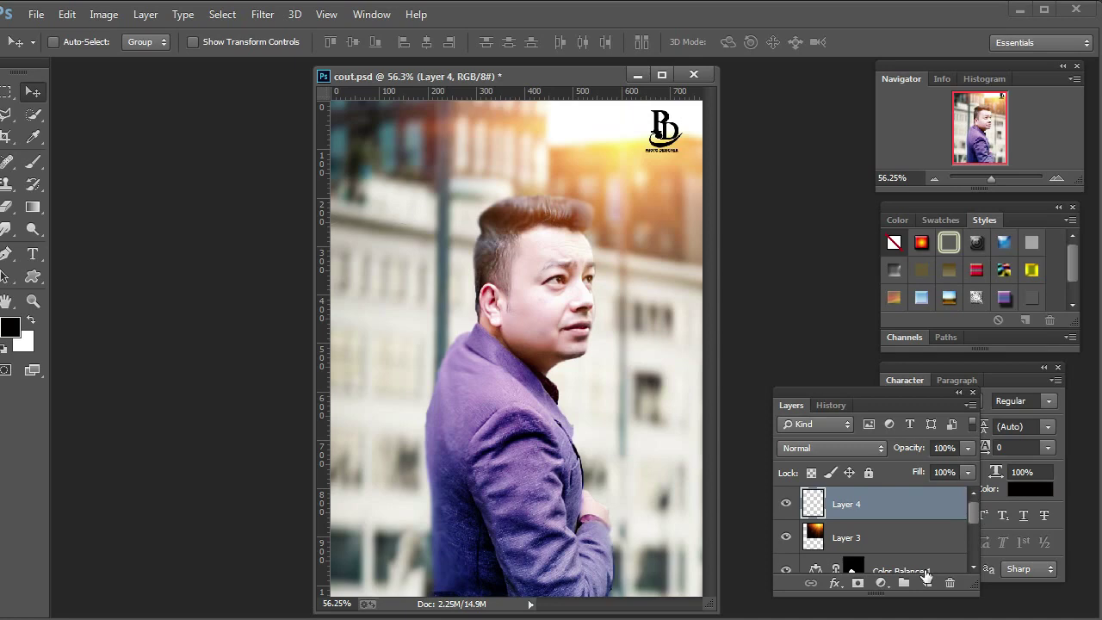
- Set the foreground colour to near-white, #fcfafa
click(881, 583)
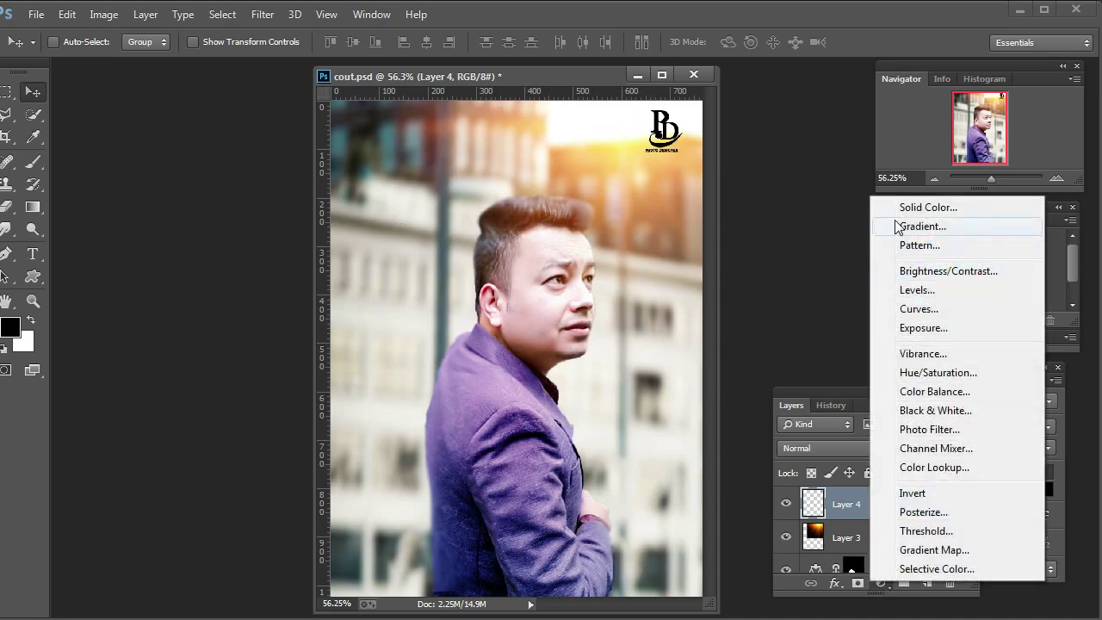
click(9, 327)
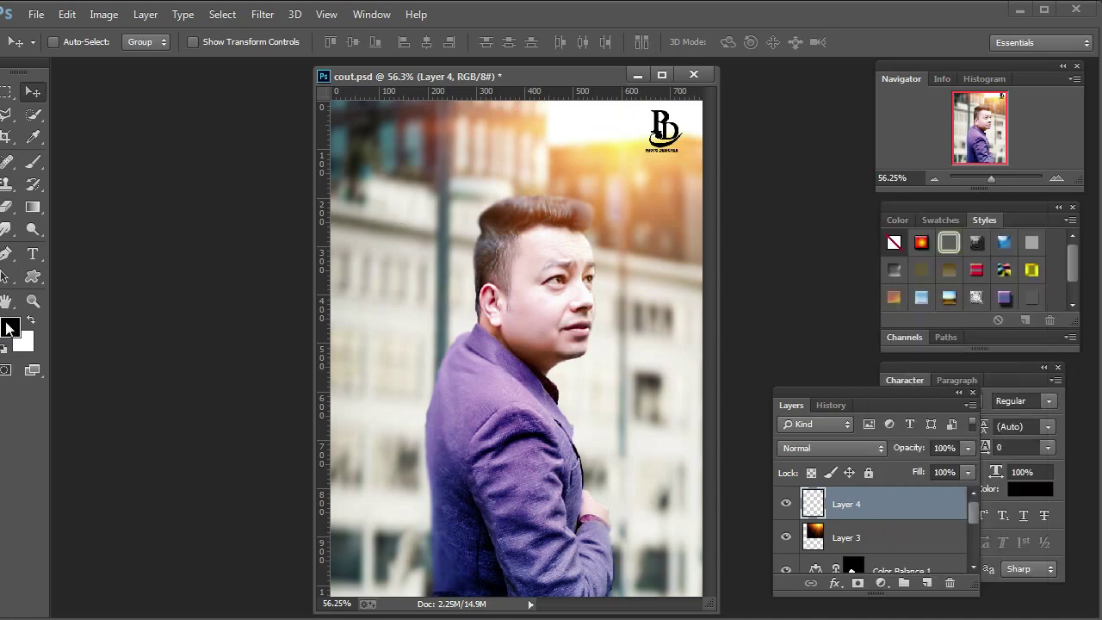
click(9, 327)
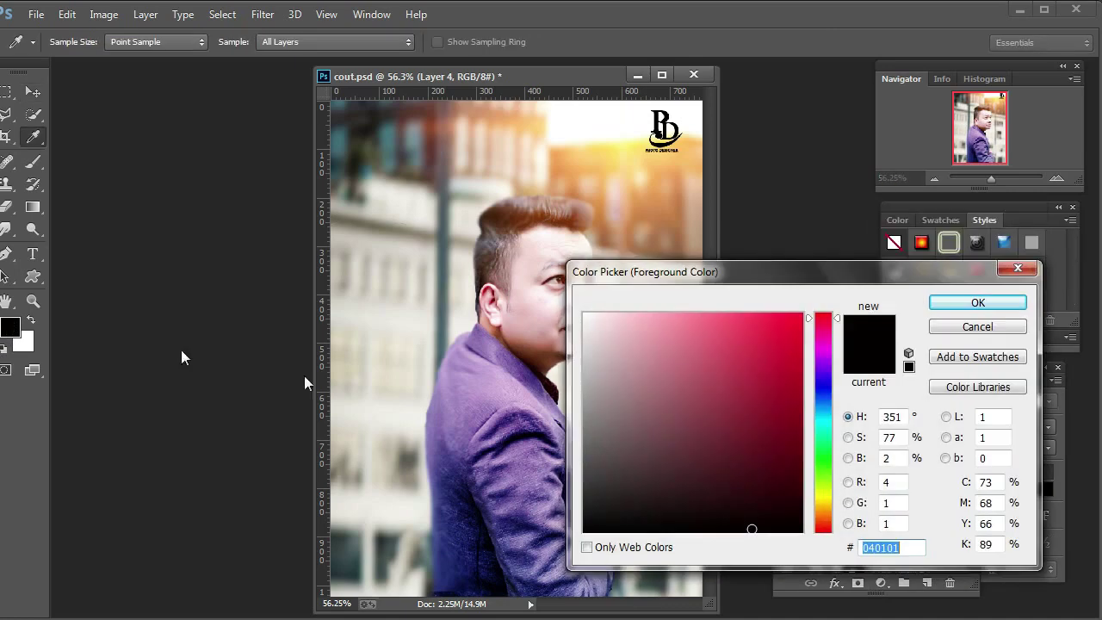
click(584, 316)
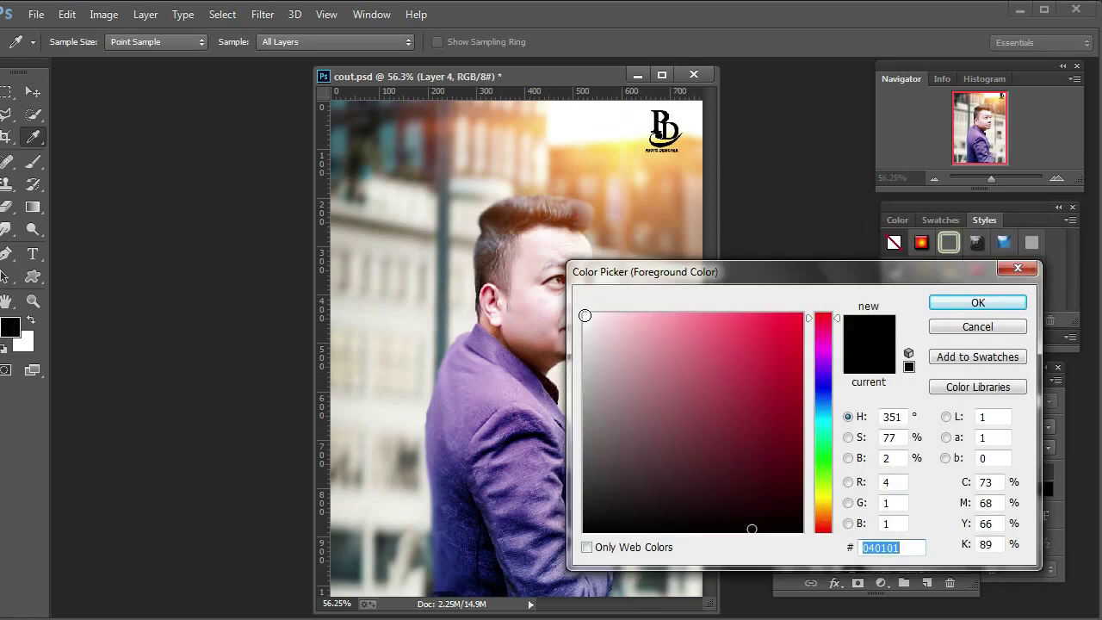
click(958, 305)
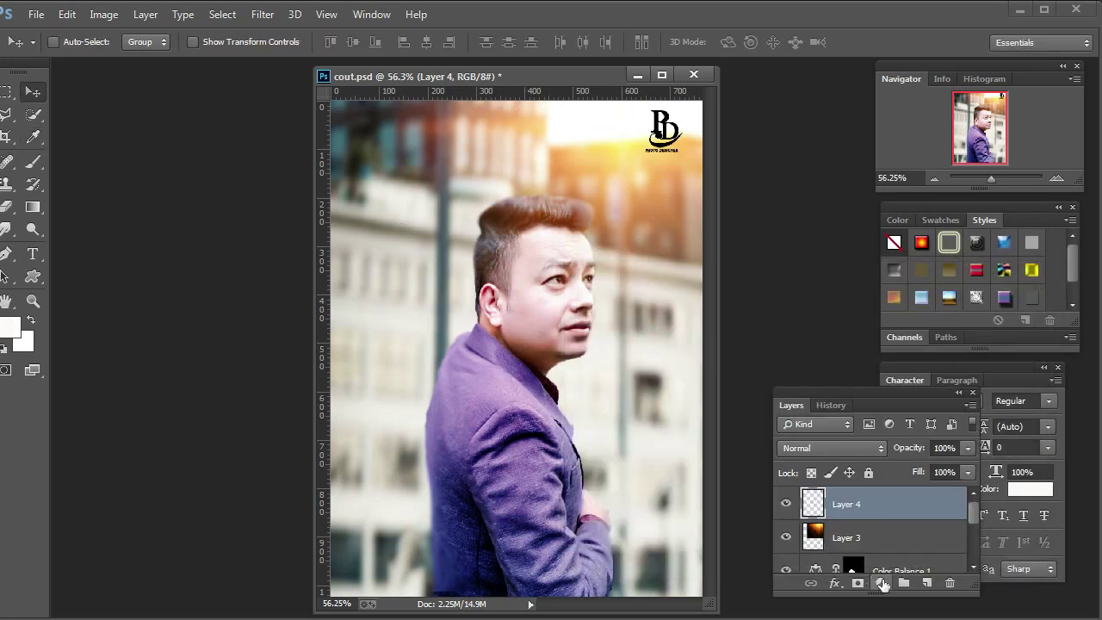
- Try a linear near-white to transparent gradient fill at 90° over the lower part of the composite
click(881, 583)
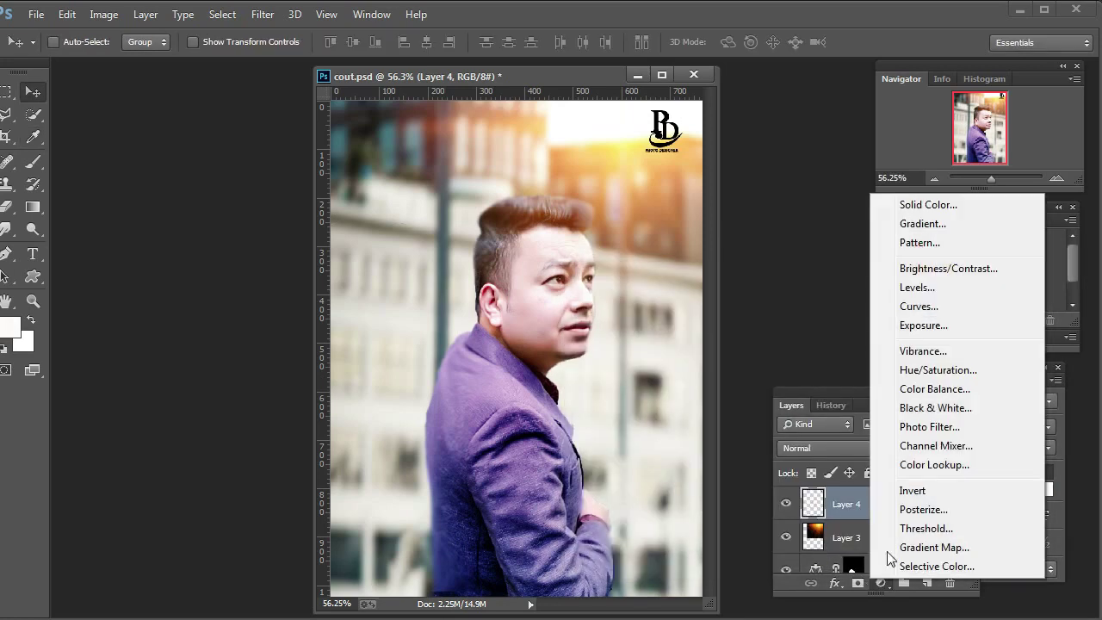
click(907, 224)
drag(435, 206, 431, 414)
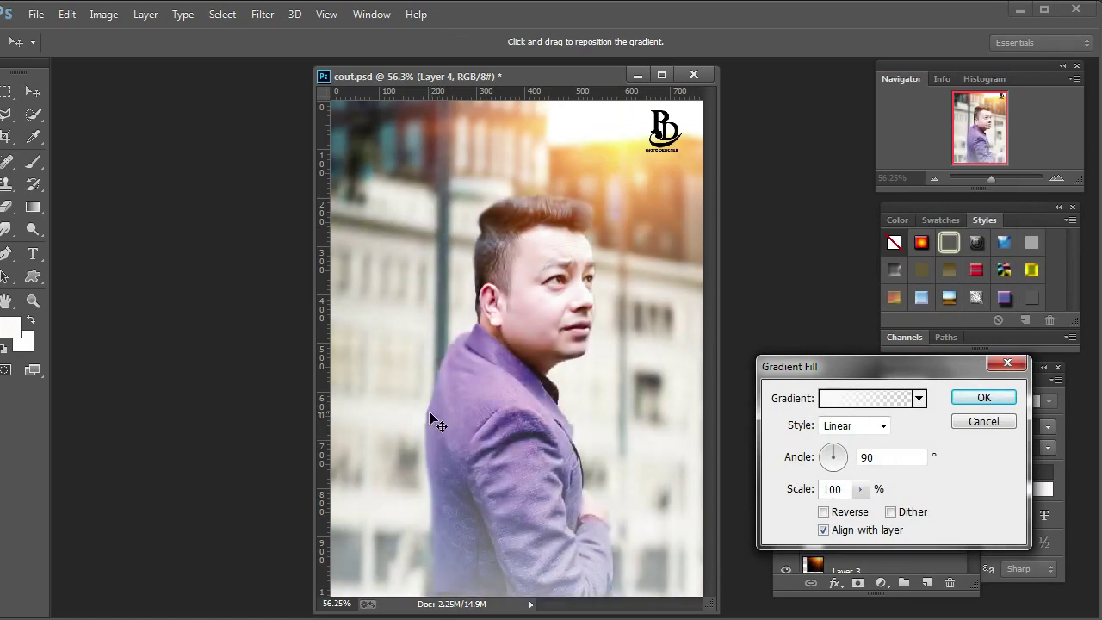
drag(485, 398, 517, 387)
click(979, 422)
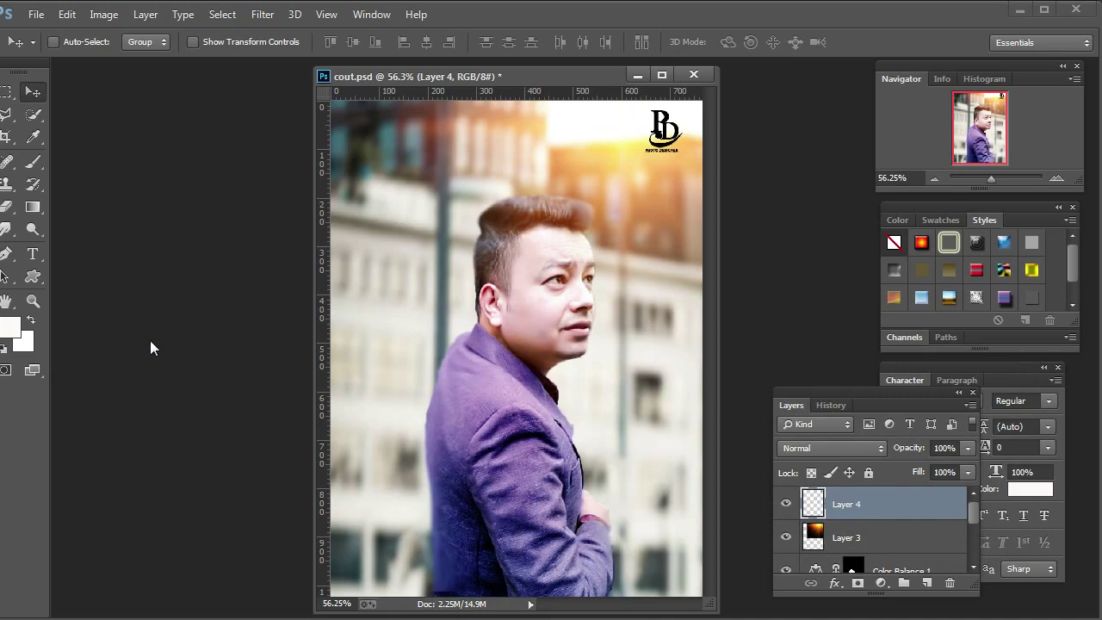
key(ctrl+o)
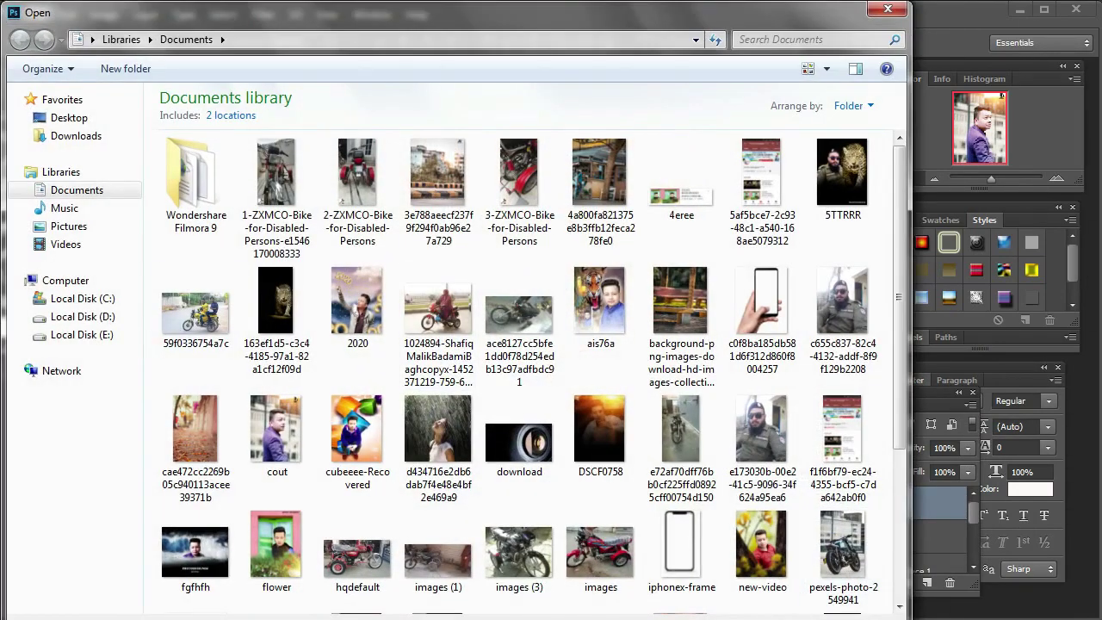
click(889, 8)
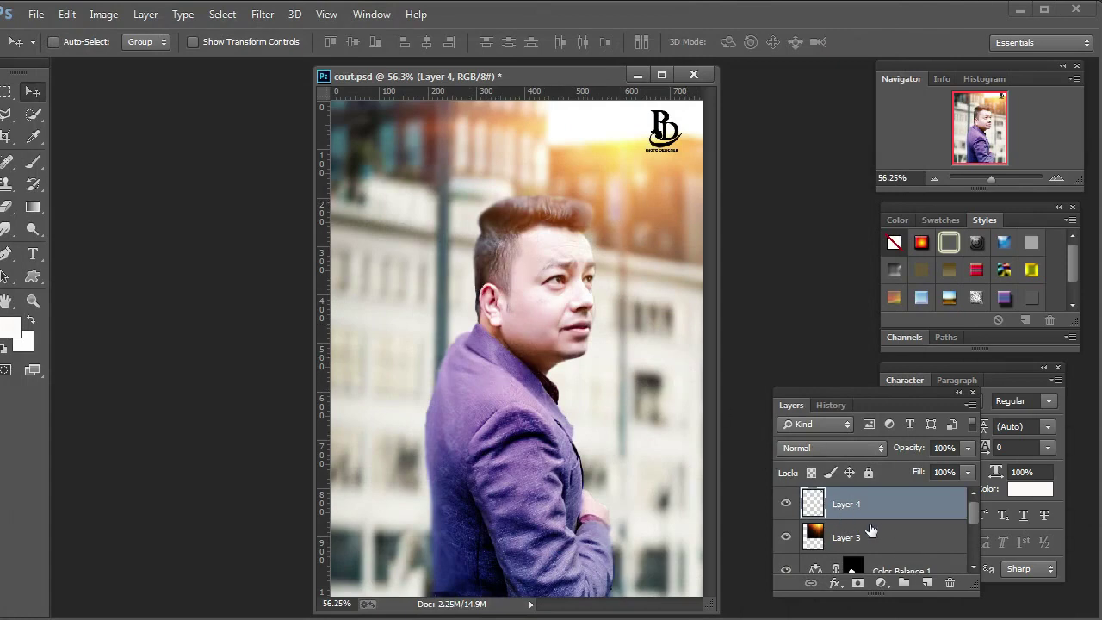
- Set the foreground colour to near-black, #010101
click(9, 327)
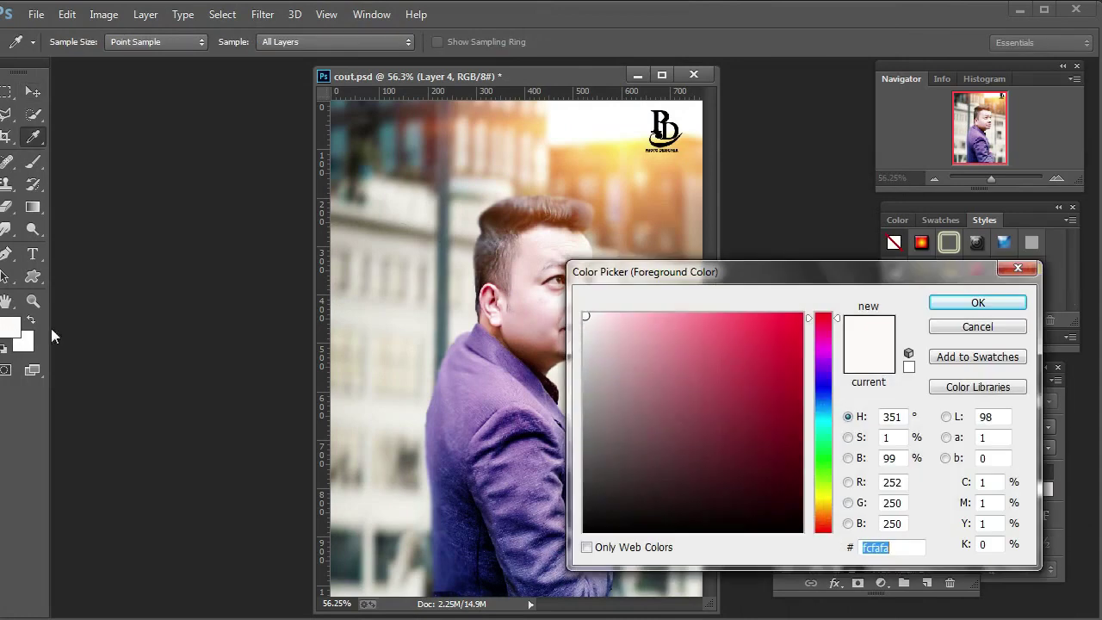
click(680, 531)
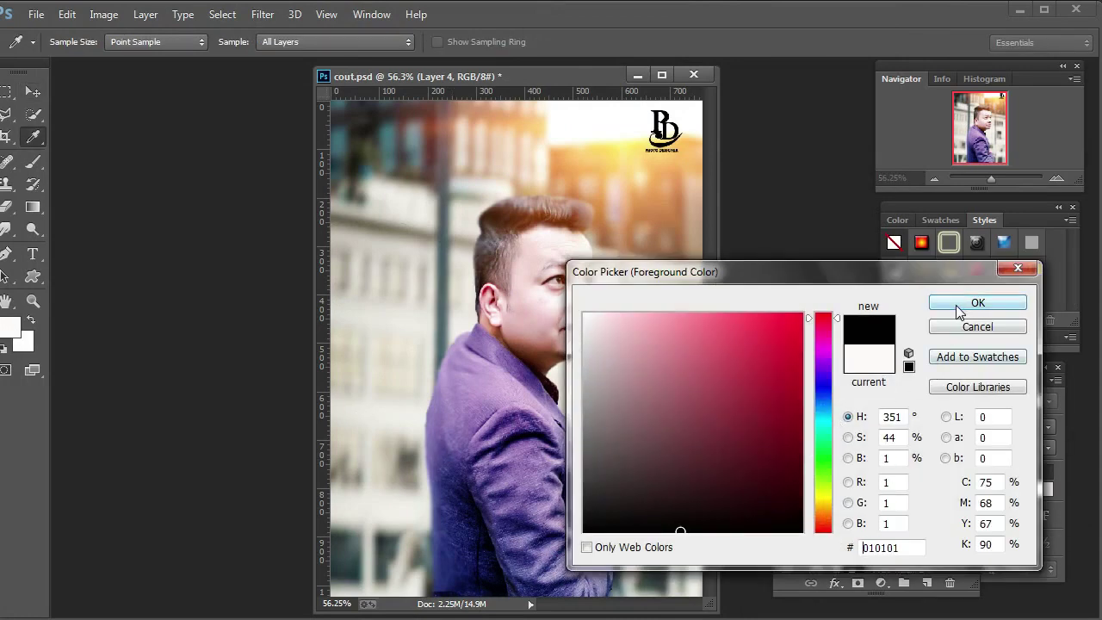
click(958, 306)
- Add a linear black-to-transparent gradient fill layer at 90° and 100% scale above Layer 4, repositioned downward to darken only the image's lower part
click(881, 583)
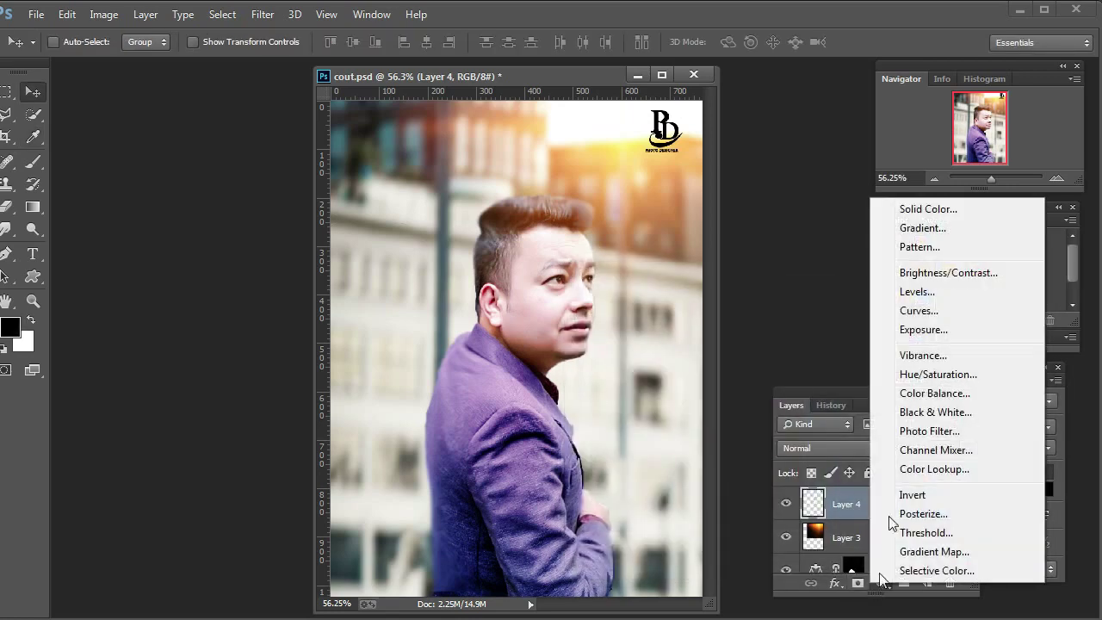
click(930, 228)
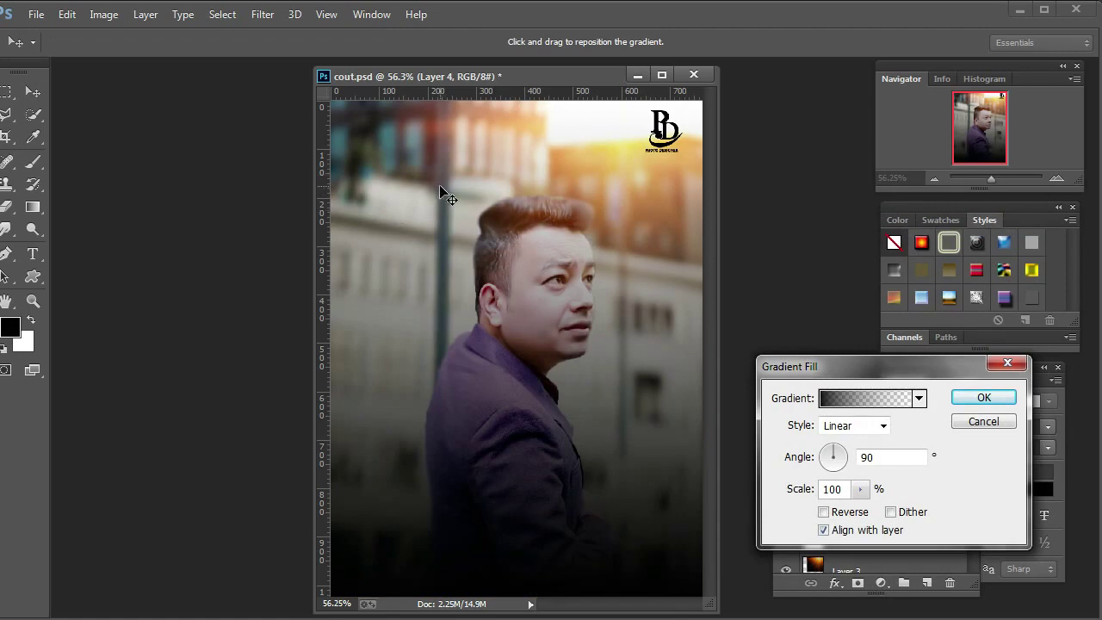
drag(445, 190, 448, 446)
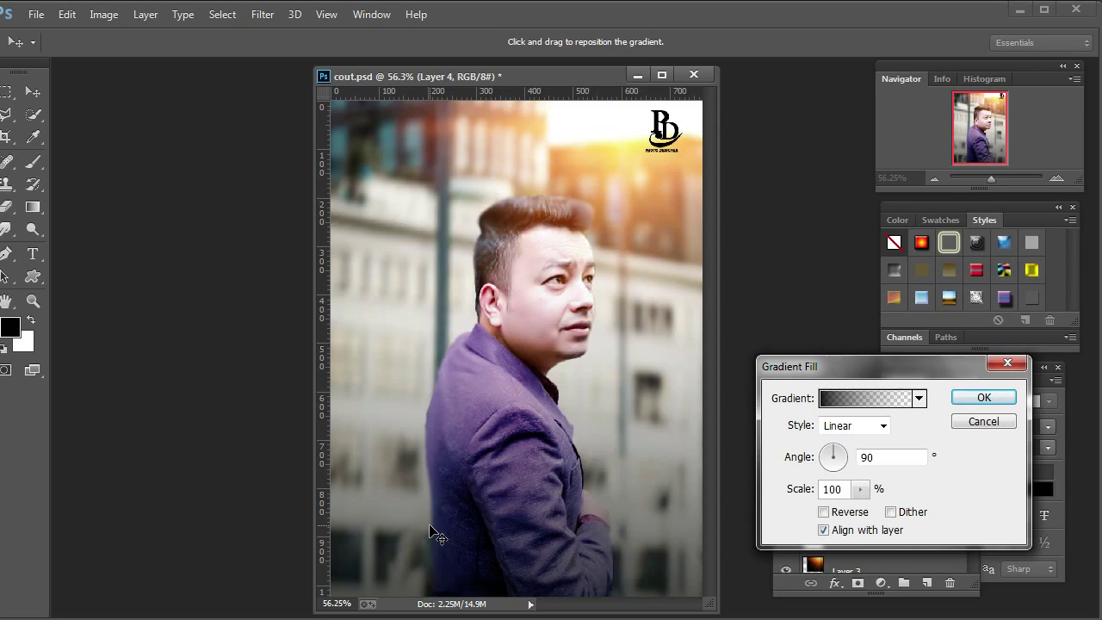
drag(429, 526, 431, 488)
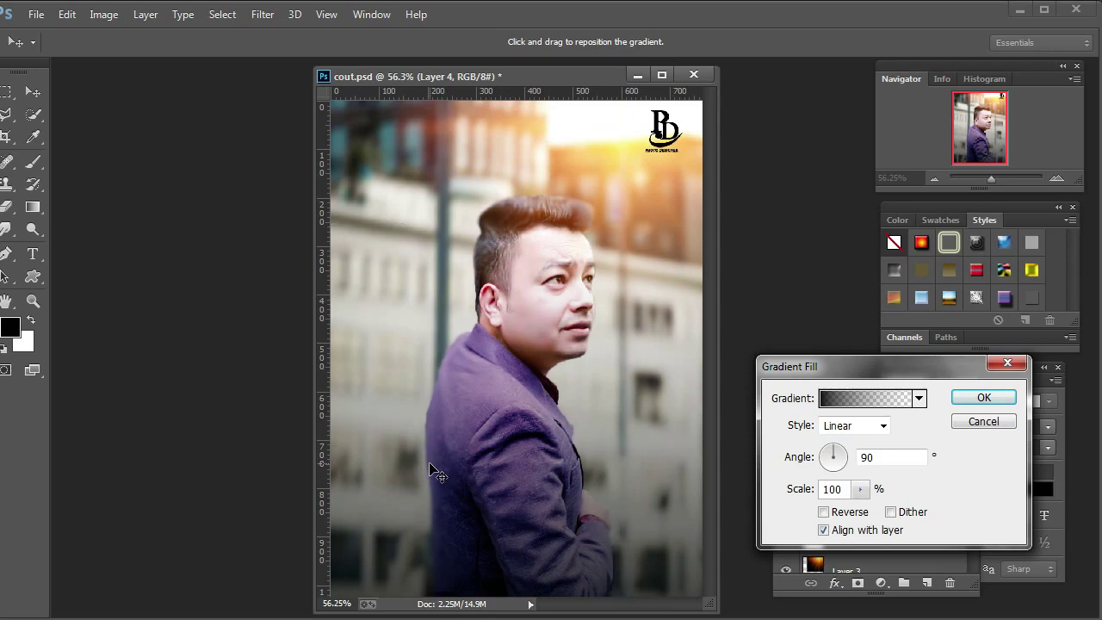
drag(431, 469, 432, 470)
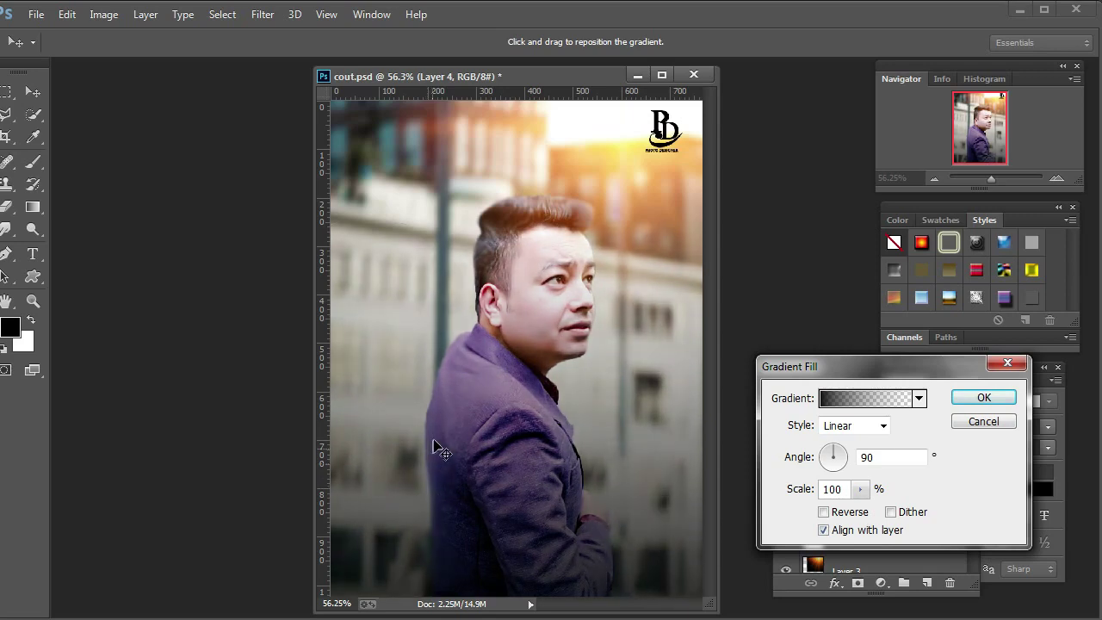
drag(427, 424, 418, 485)
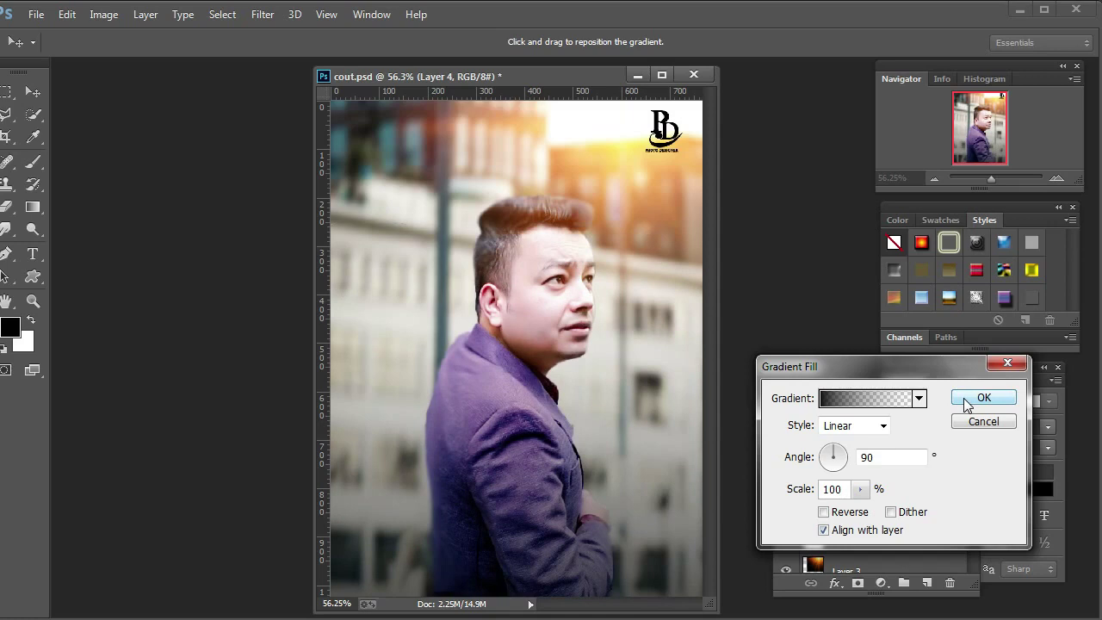
drag(451, 544, 426, 382)
drag(419, 295, 419, 405)
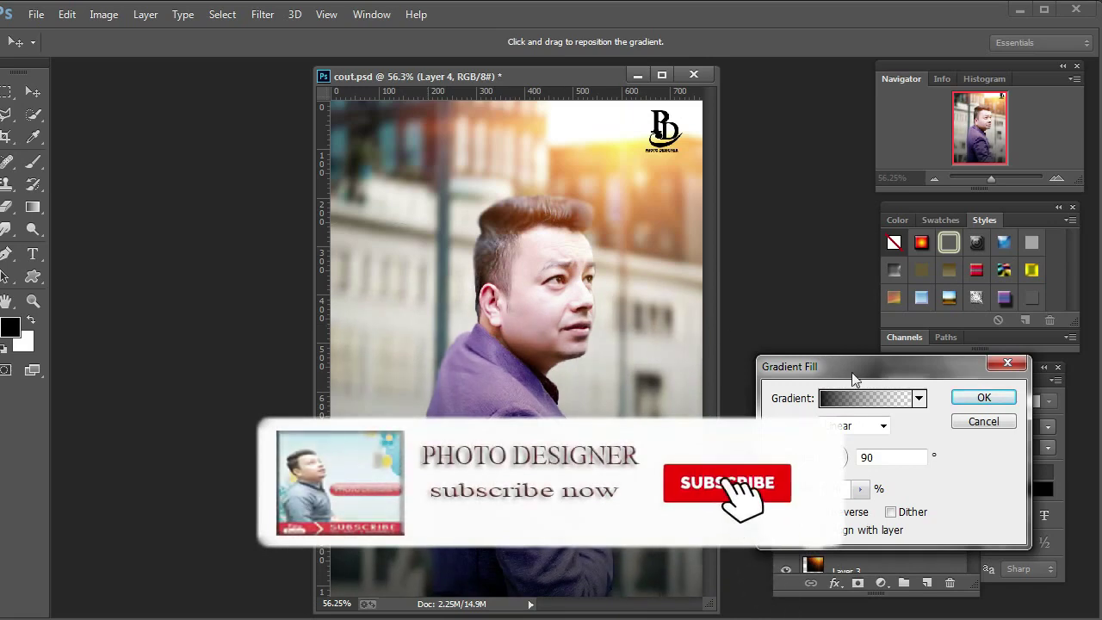
click(979, 397)
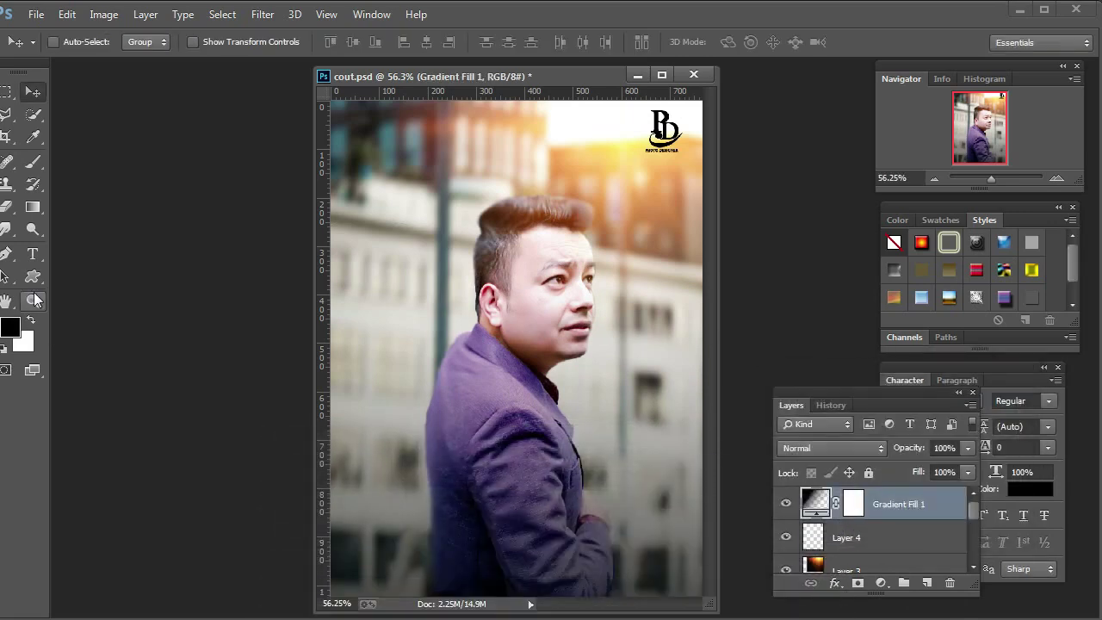
- Fit the composite on screen to examine the dark gradient along its lower part
click(34, 300)
right_click(486, 231)
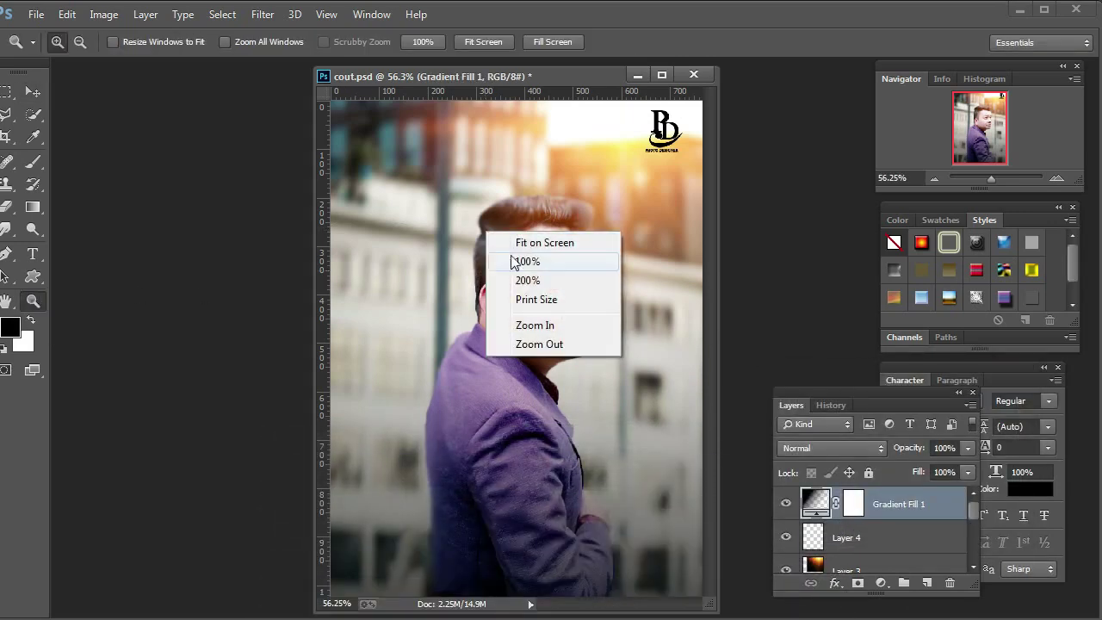
click(514, 242)
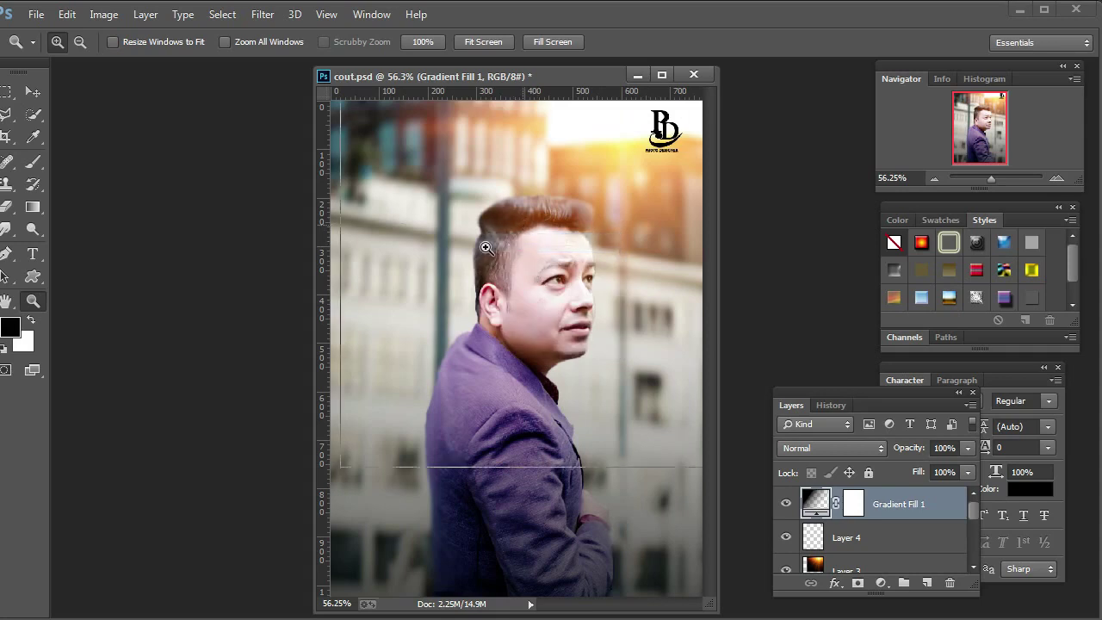
- Sample a dark brown from the man's upper hair as the foreground colour
click(486, 247)
click(485, 247)
click(485, 248)
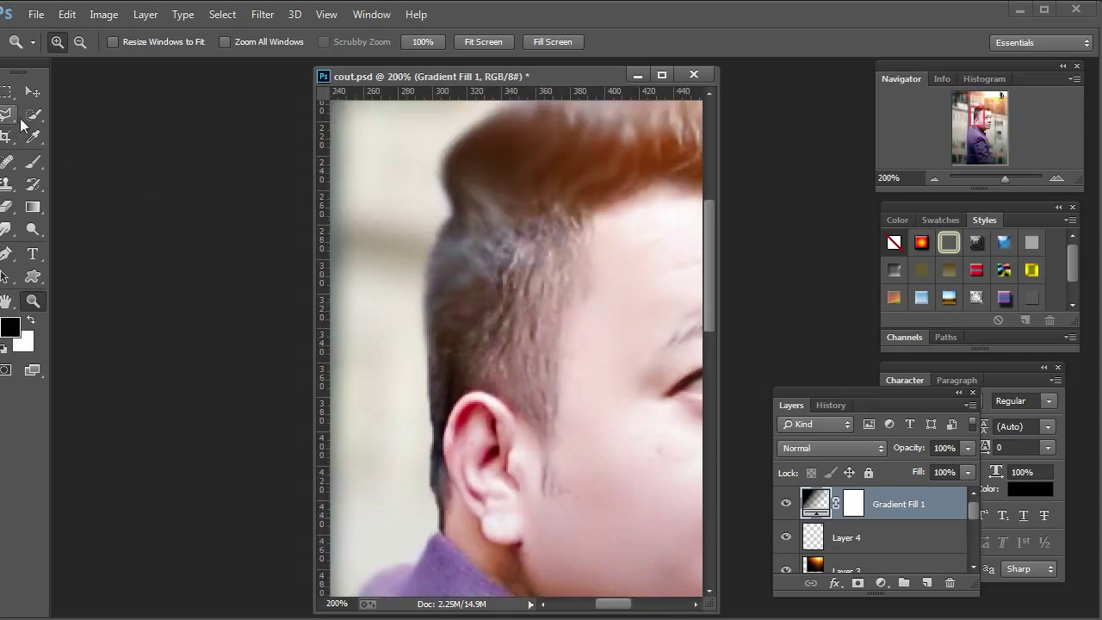
click(33, 136)
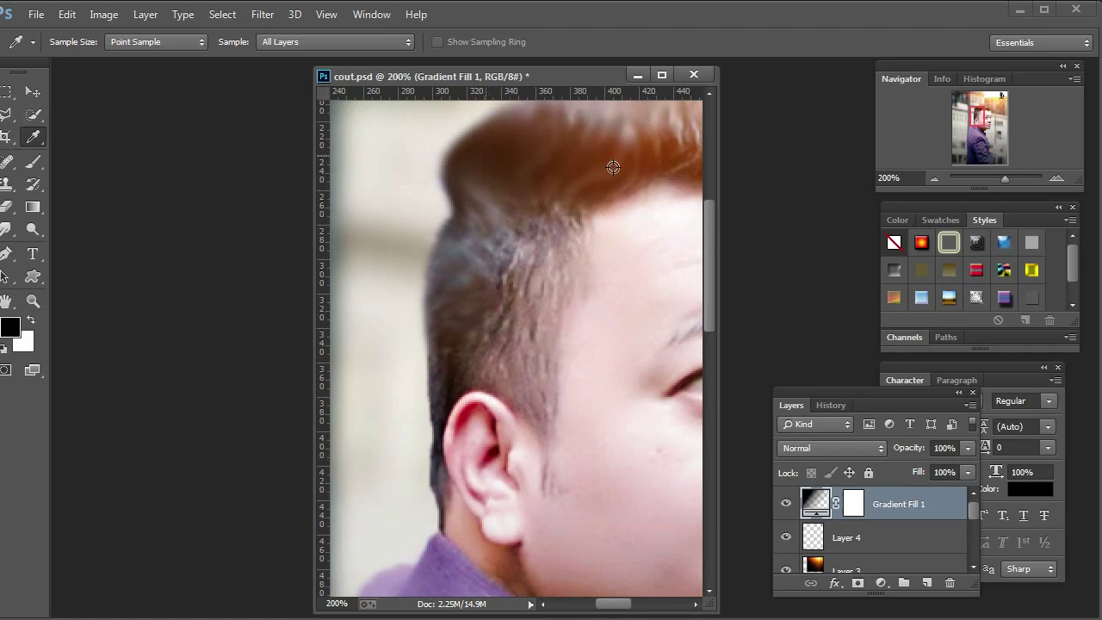
click(527, 166)
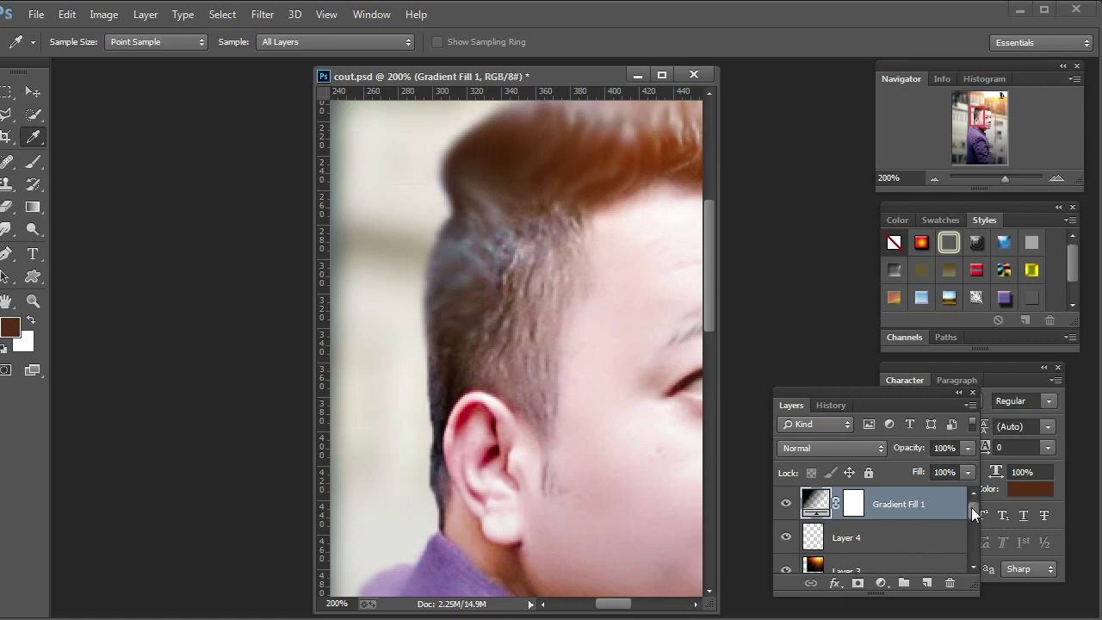
- Try painting the sampled brown over the greyish side hair on Layer 2 with a size 10 brush at 26% flow, and revert the stroke
drag(971, 507, 971, 534)
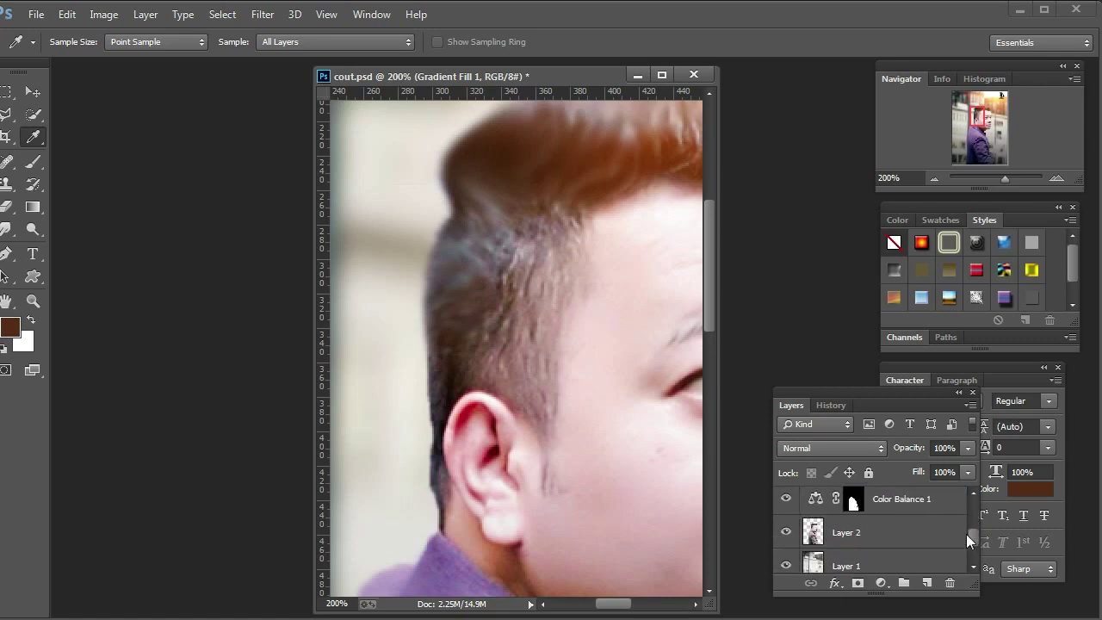
click(913, 537)
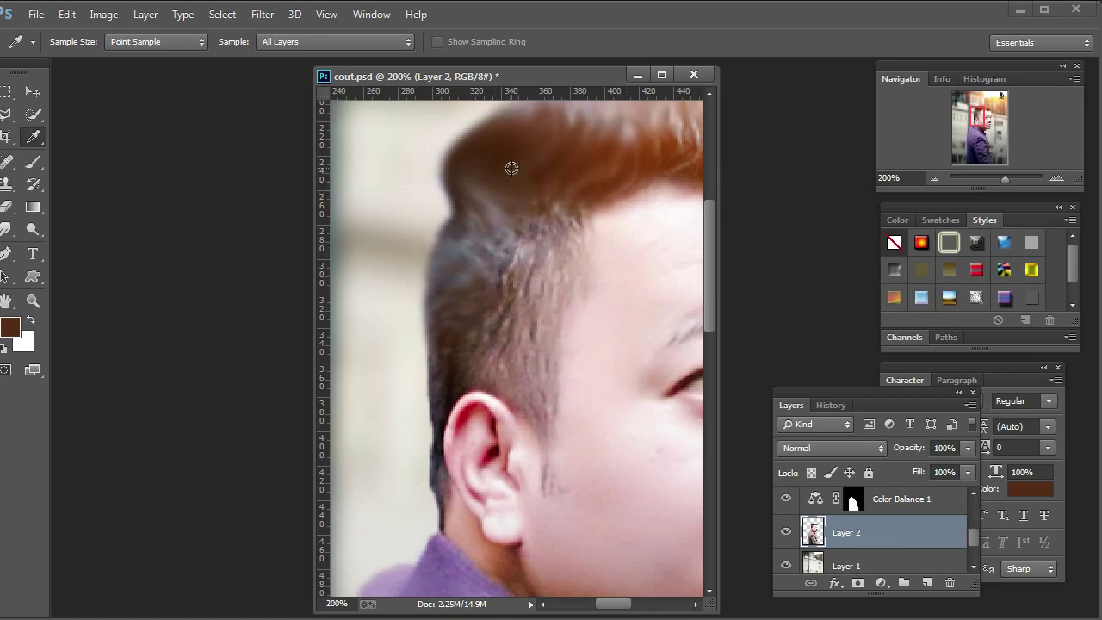
click(33, 161)
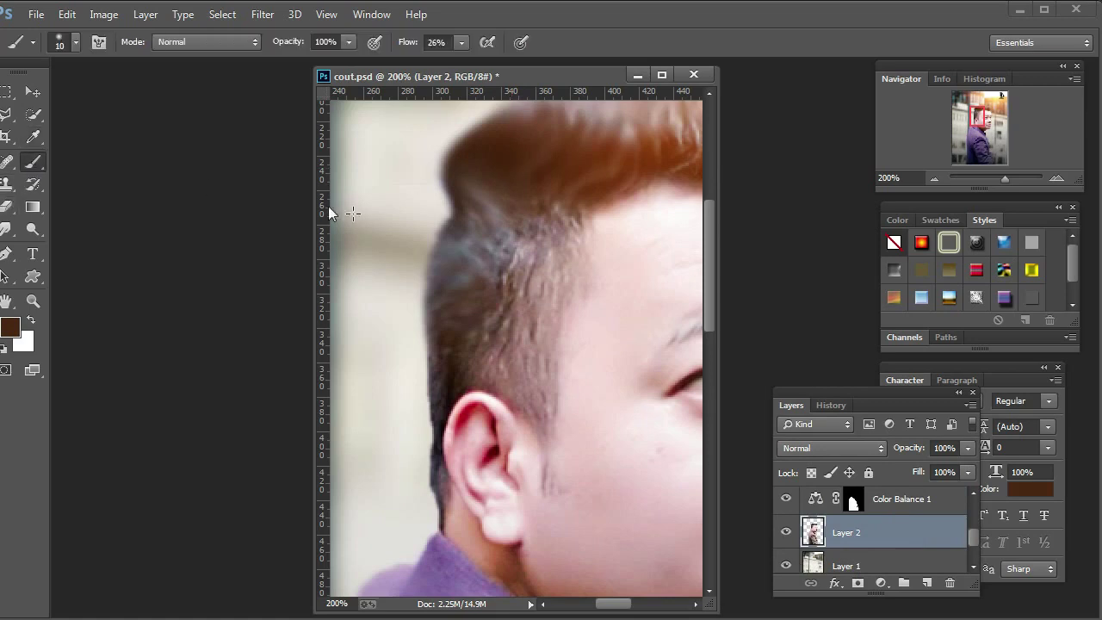
mouse_move(481, 248)
mouse_down()
mouse_move(528, 265)
mouse_move(524, 244)
mouse_up()
drag(524, 248, 509, 315)
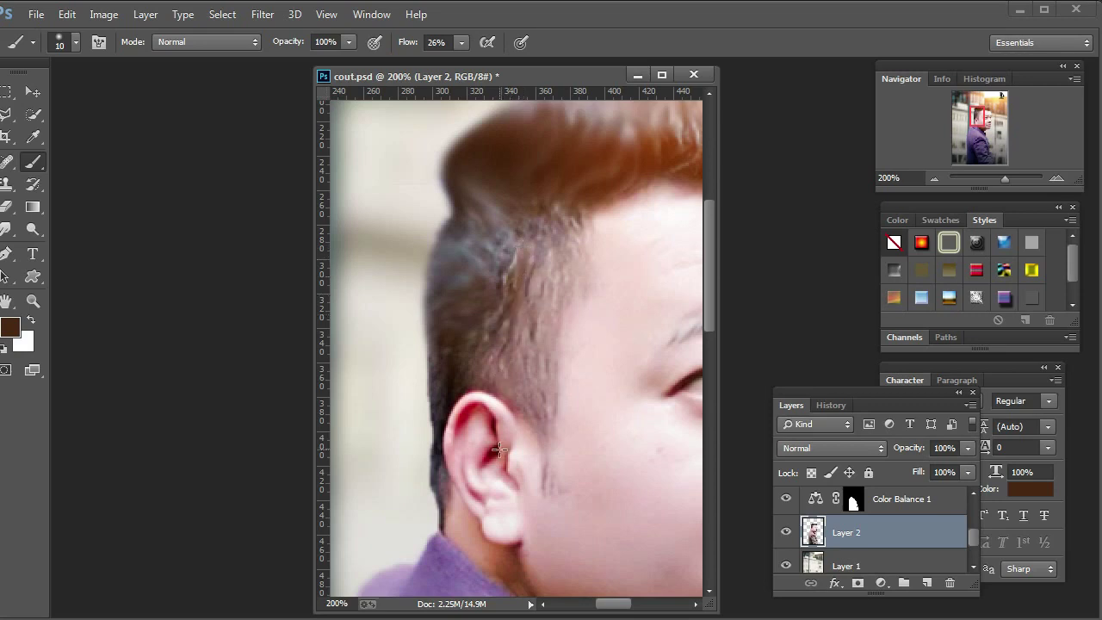
click(829, 406)
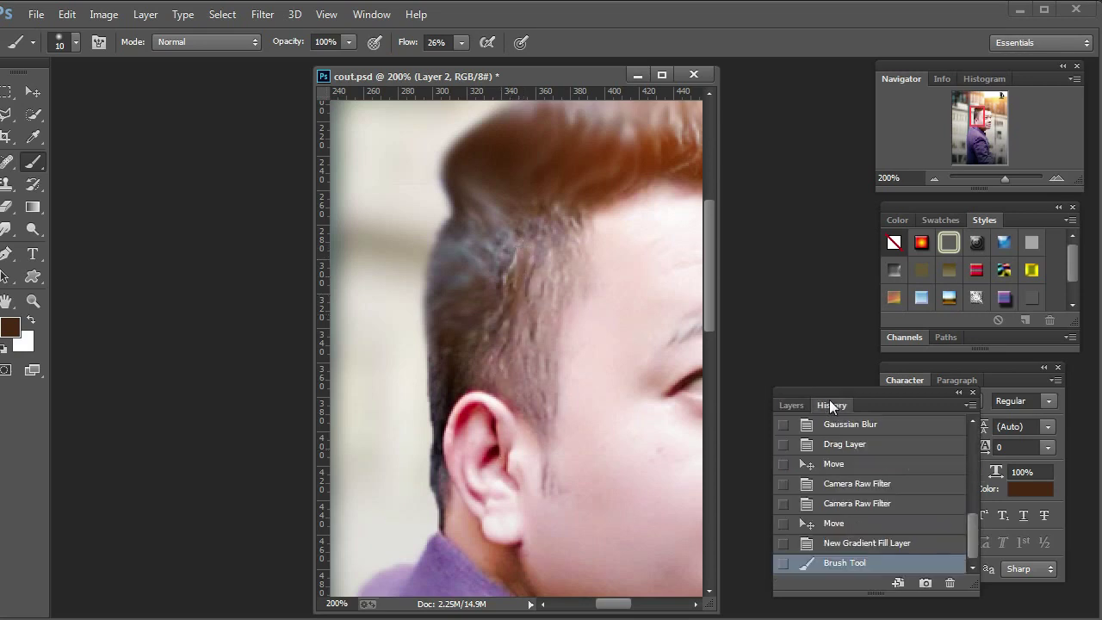
click(845, 546)
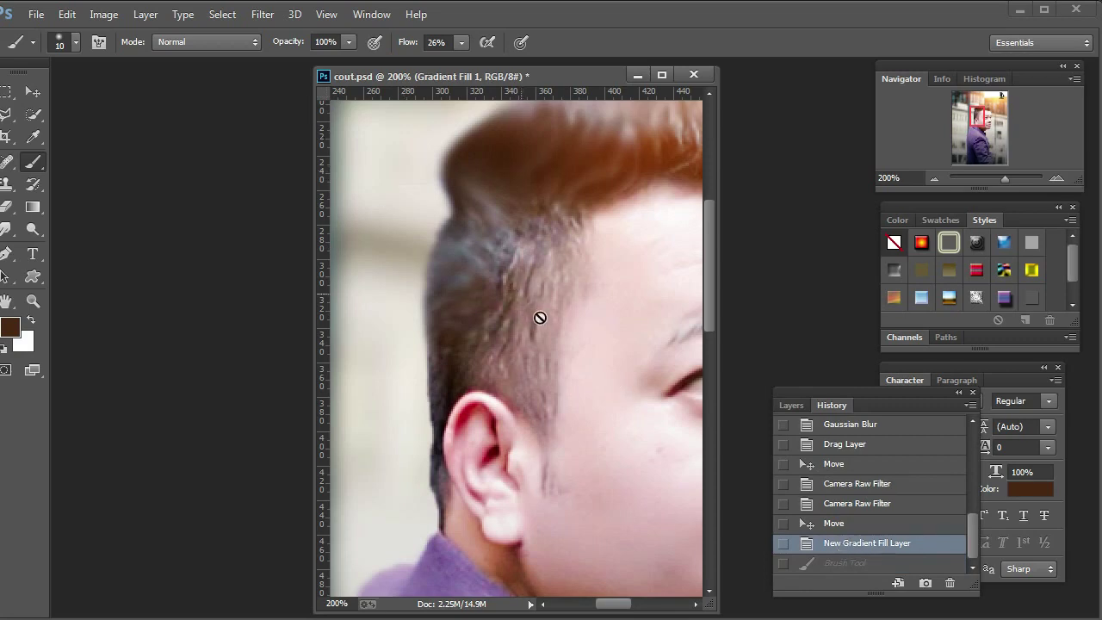